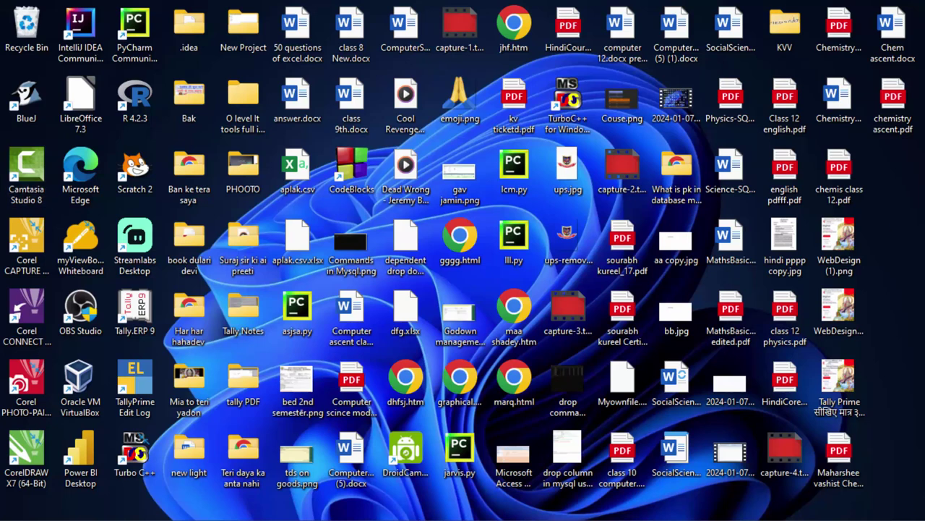
Refresh the desktop, then launch Microsoft Office Access 2007 by searching 'acc' in Start.
{"action": "right_click", "coordinate": [868, 163]}
{"action": "left_click", "coordinate": [862, 274]}
{"action": "key", "text": "super"}
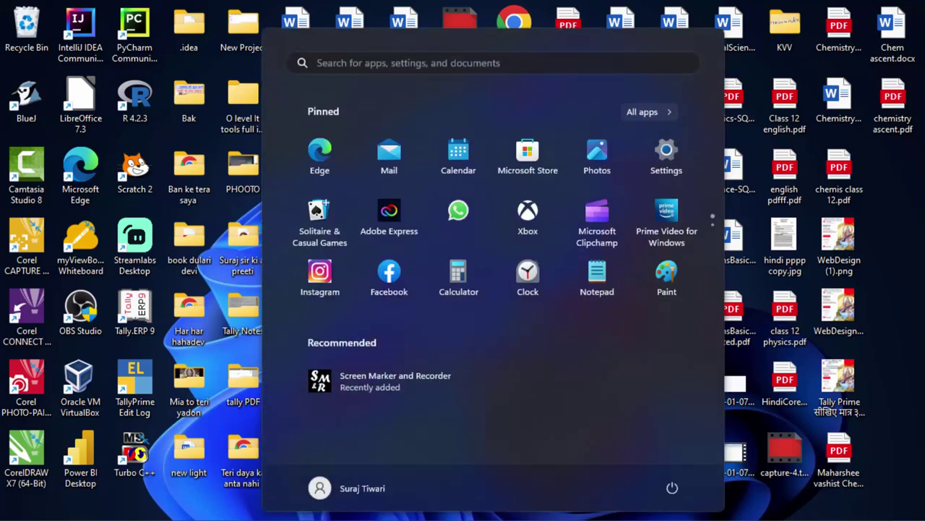
{"action": "type", "text": "ac"}
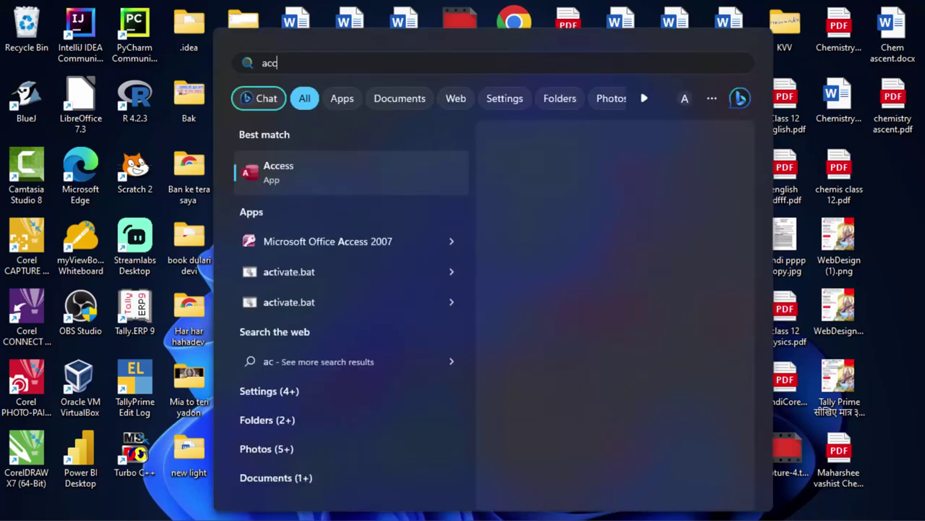
{"action": "type", "text": "c"}
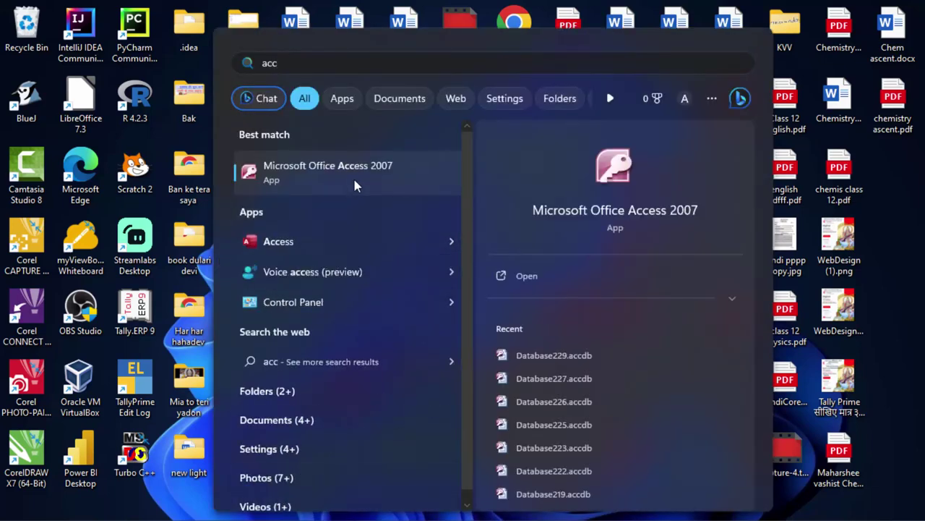
{"action": "left_click", "coordinate": [353, 176]}
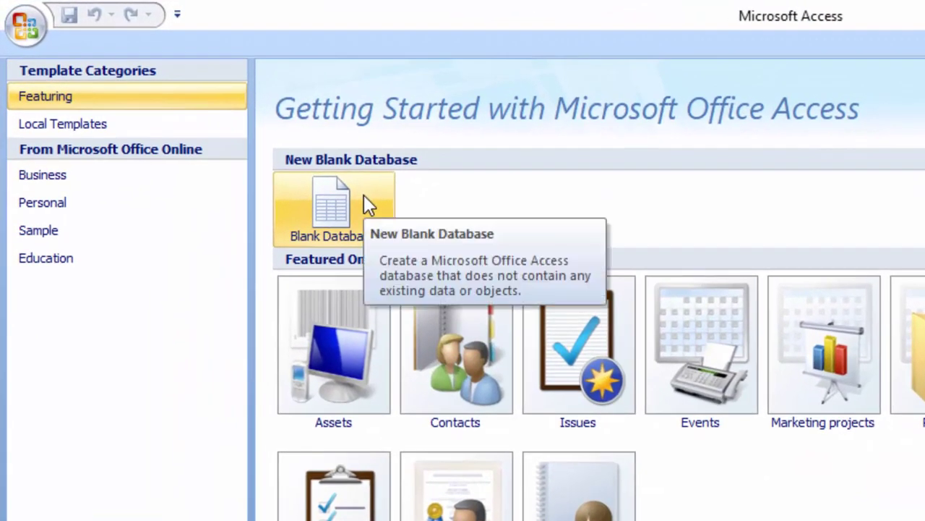
Create the blank database Database235 and close the default Table1 without keeping it.
{"action": "left_click", "coordinate": [365, 211]}
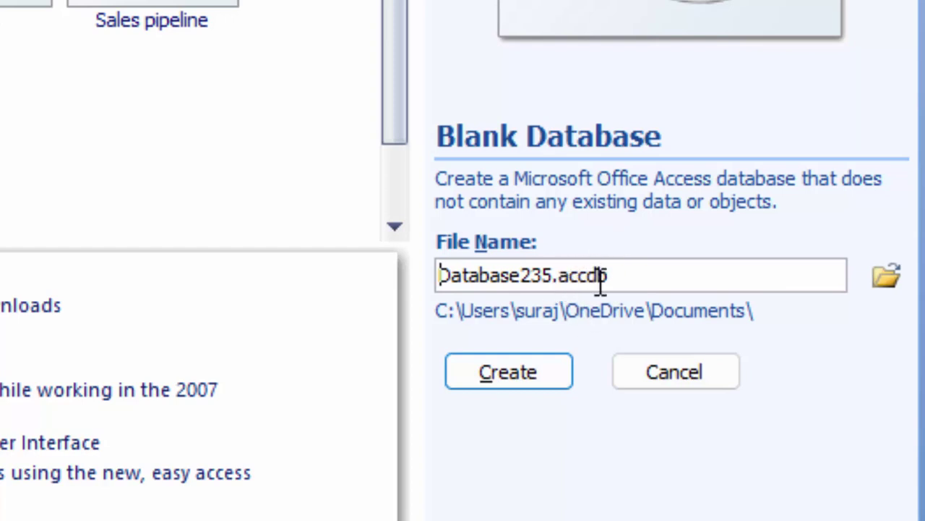
{"action": "left_click", "coordinate": [530, 377]}
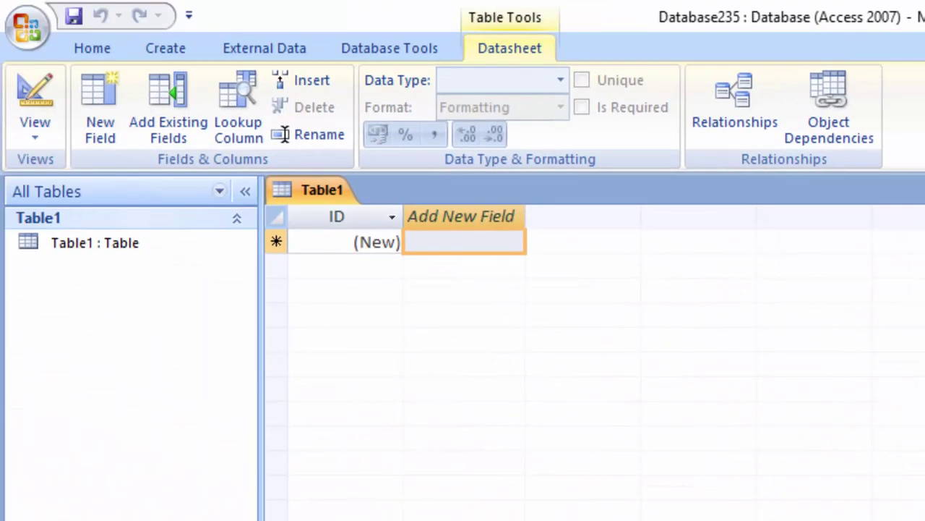
{"action": "right_click", "coordinate": [320, 193]}
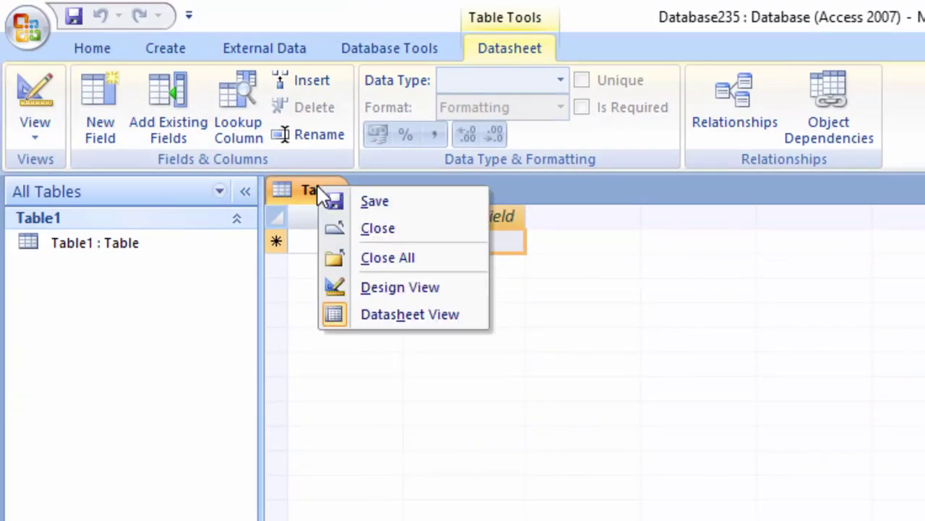
{"action": "left_click", "coordinate": [387, 230]}
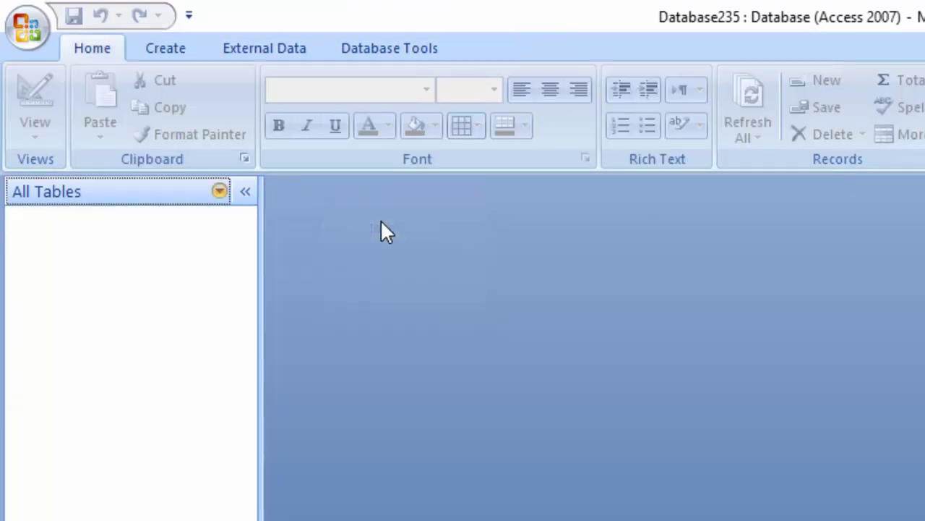
Start a new query design without adding any tables.
{"action": "left_click", "coordinate": [165, 48]}
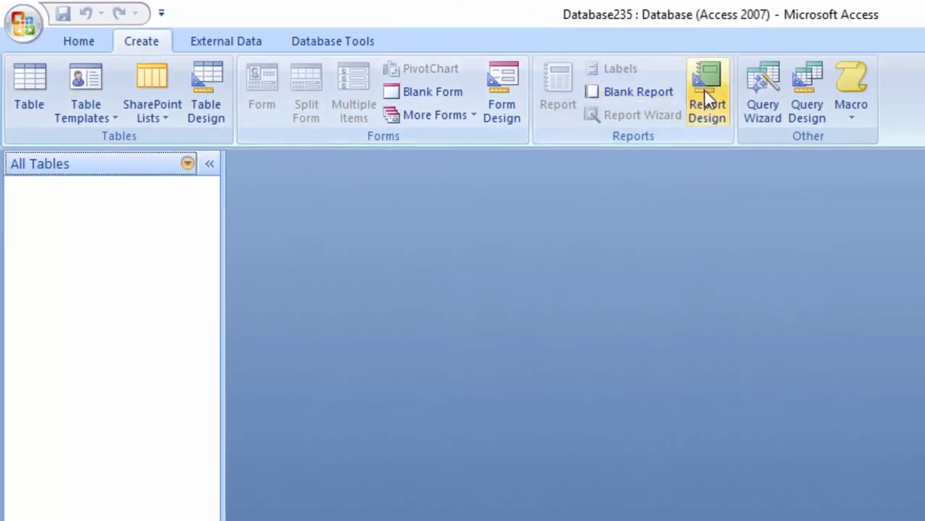
{"action": "left_click", "coordinate": [808, 98]}
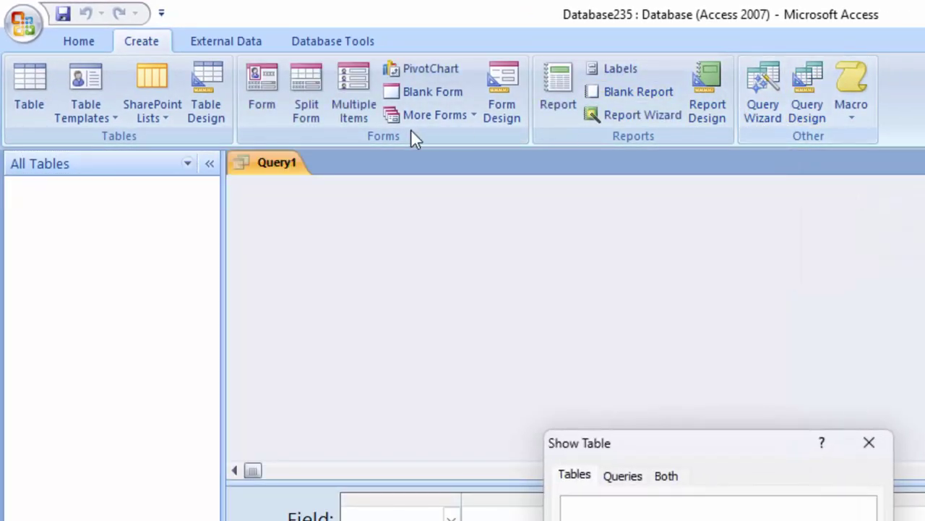
{"action": "left_click", "coordinate": [869, 443]}
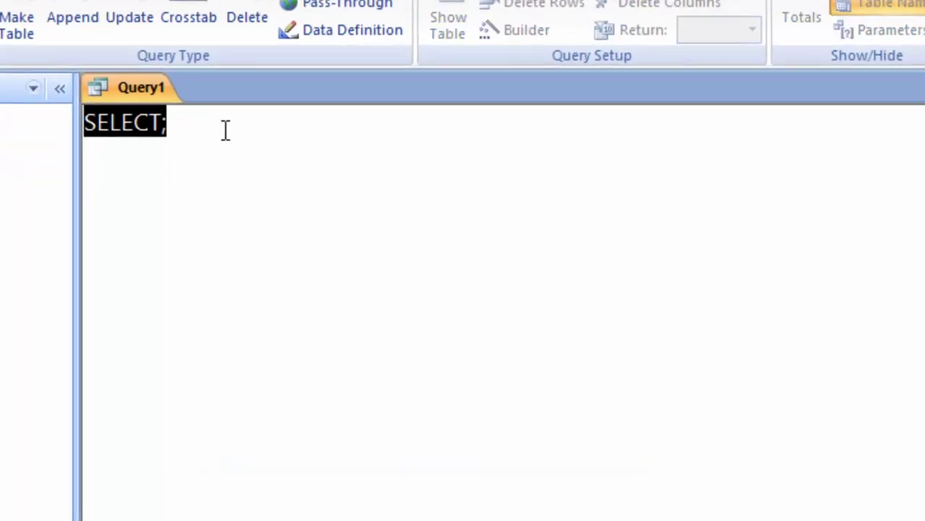
Write 'create table EmployeeT(Employee_id int primary key not null,Name_of_Employee text,Salary double);' in SQL view.
{"action": "key", "text": "Delete"}
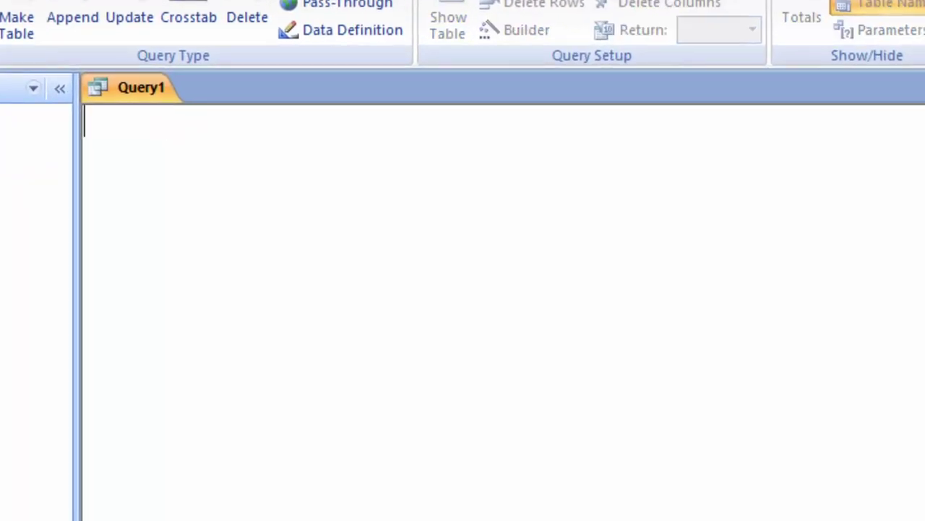
{"action": "type", "text": "creat"}
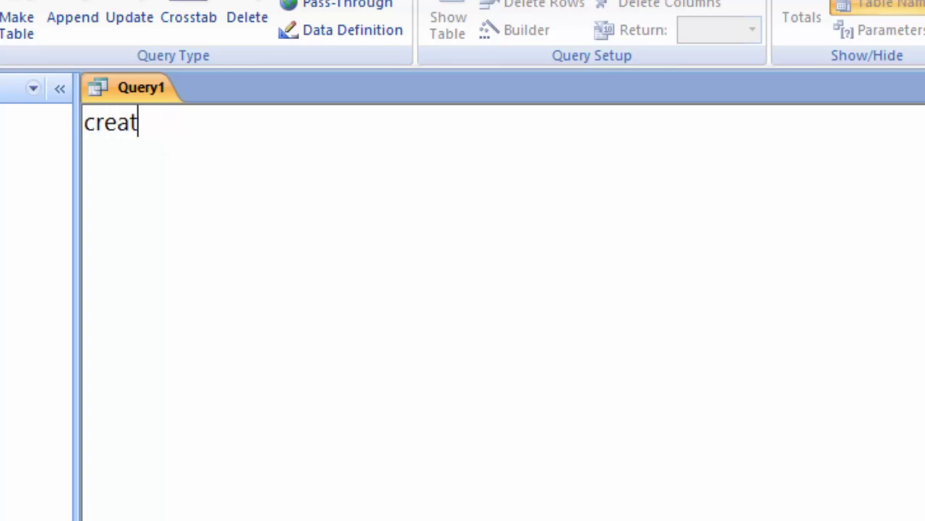
{"action": "type", "text": "e tabl"}
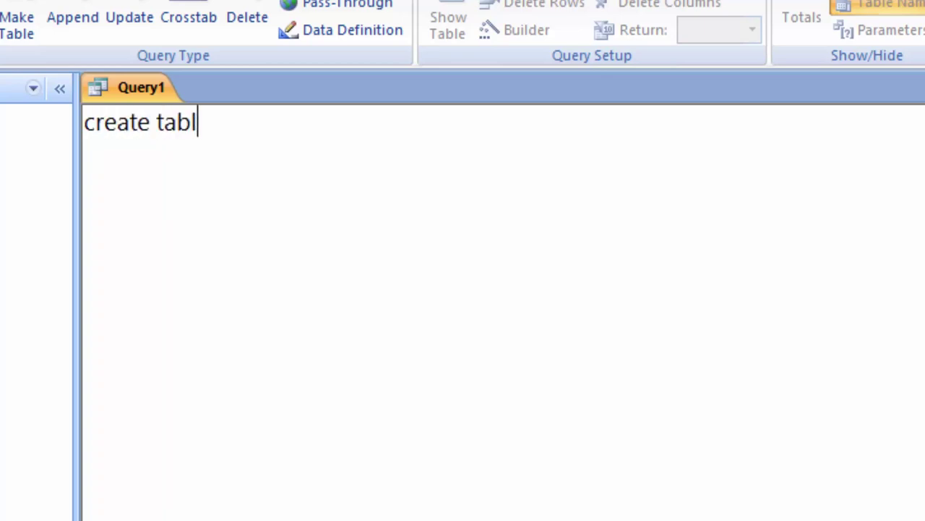
{"action": "type", "text": "e "}
{"action": "type", "text": "E"}
{"action": "type", "text": "mploye"}
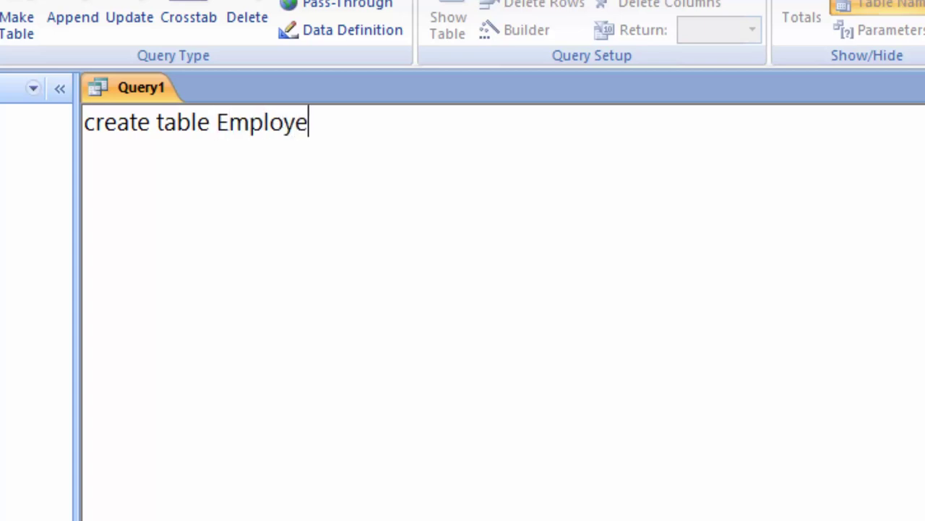
{"action": "type", "text": "eT"}
{"action": "type", "text": "("}
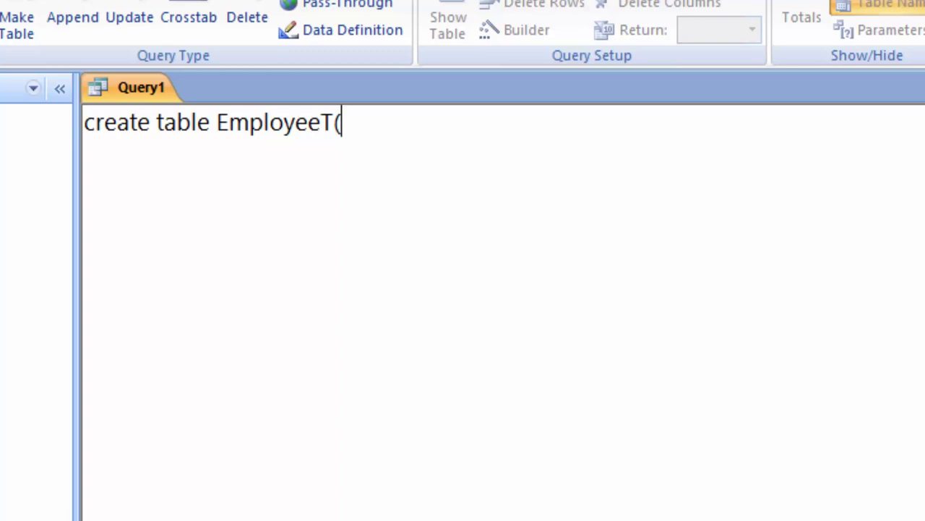
{"action": "type", "text": "E"}
{"action": "type", "text": "mploye"}
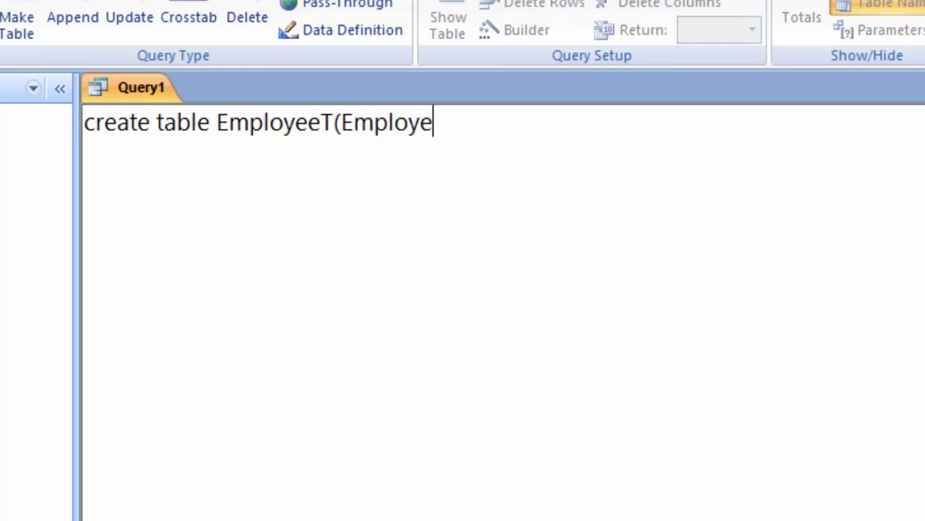
{"action": "type", "text": "e_i"}
{"action": "type", "text": "d i"}
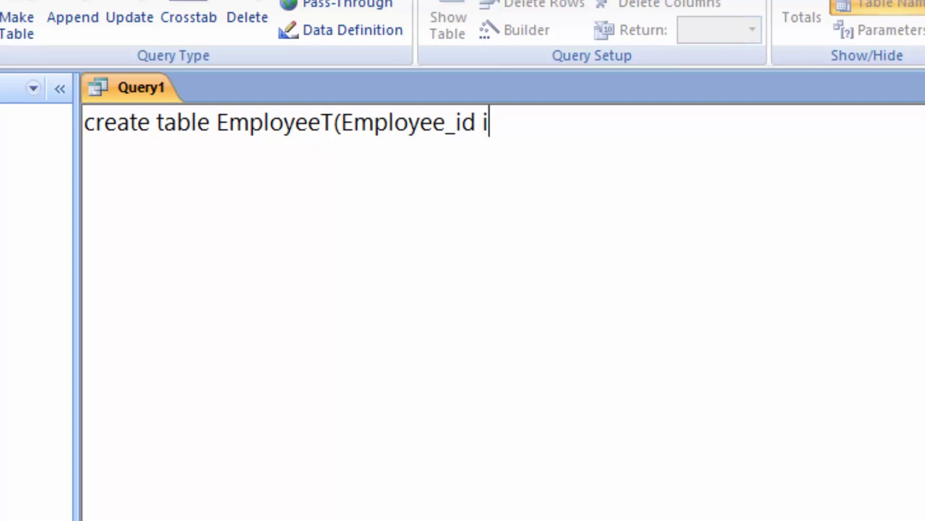
{"action": "type", "text": "nt"}
{"action": "type", "text": " prima"}
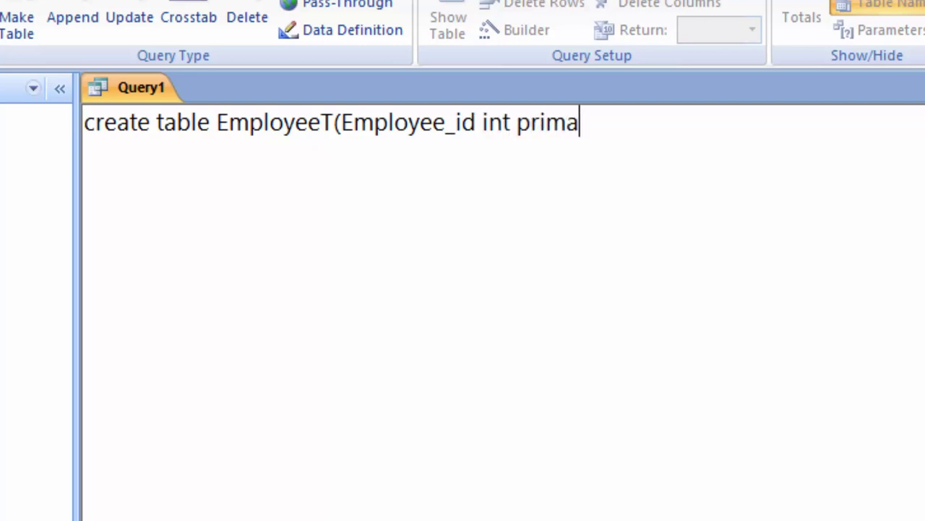
{"action": "type", "text": "ry key "}
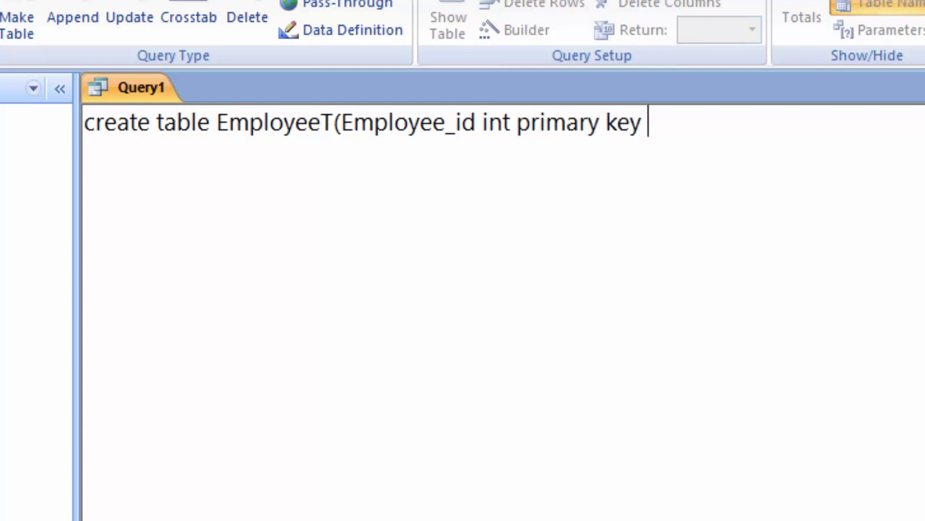
{"action": "type", "text": "not ke"}
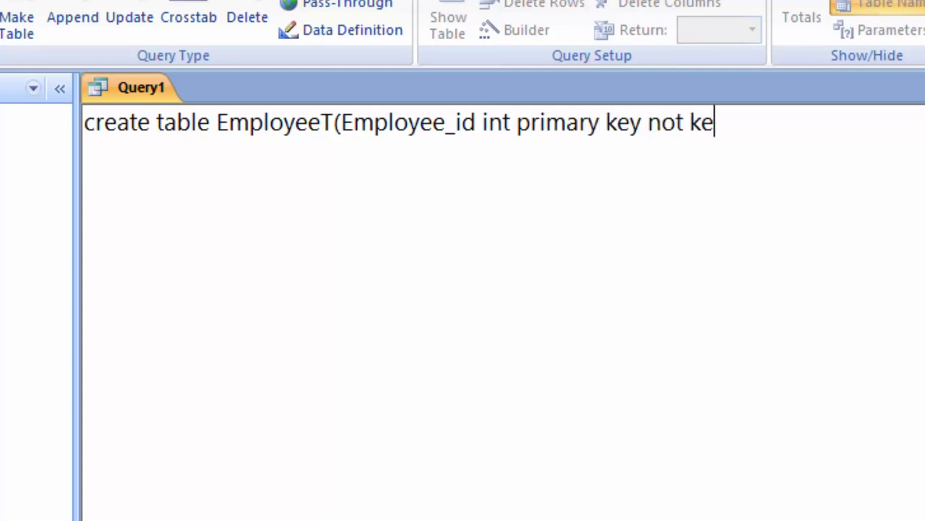
{"action": "type", "text": "y"}
{"action": "key", "text": "BackSpace"}
{"action": "key", "text": "BackSpace"}
{"action": "key", "text": "BackSpace"}
{"action": "type", "text": "nul"}
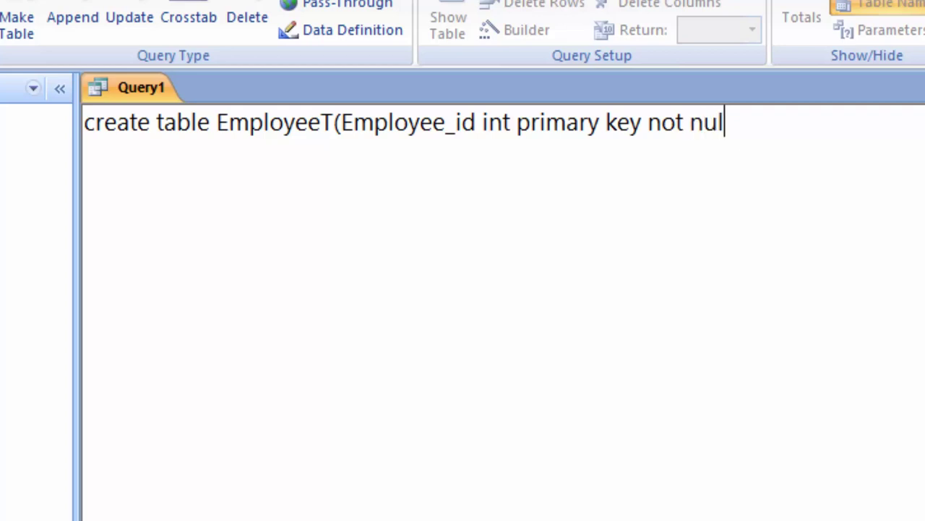
{"action": "type", "text": "l,"}
{"action": "type", "text": "Name_"}
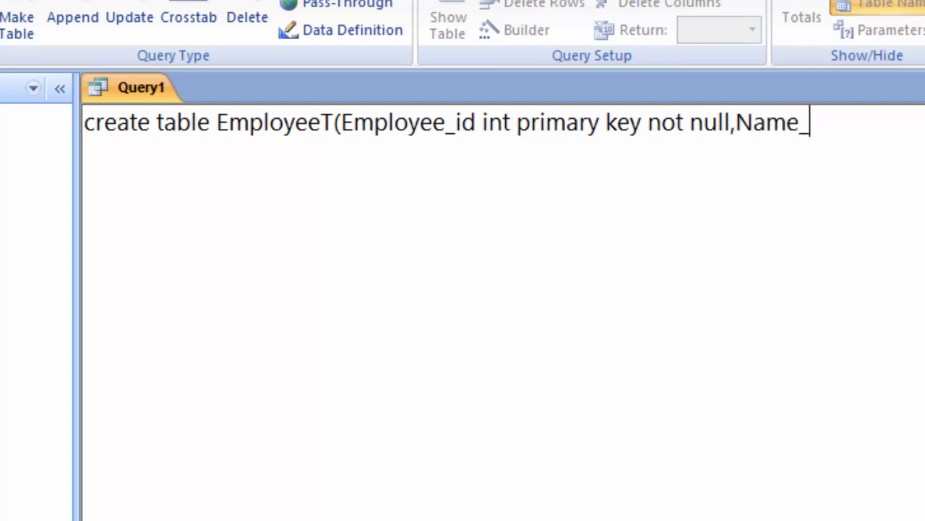
{"action": "type", "text": "of_E"}
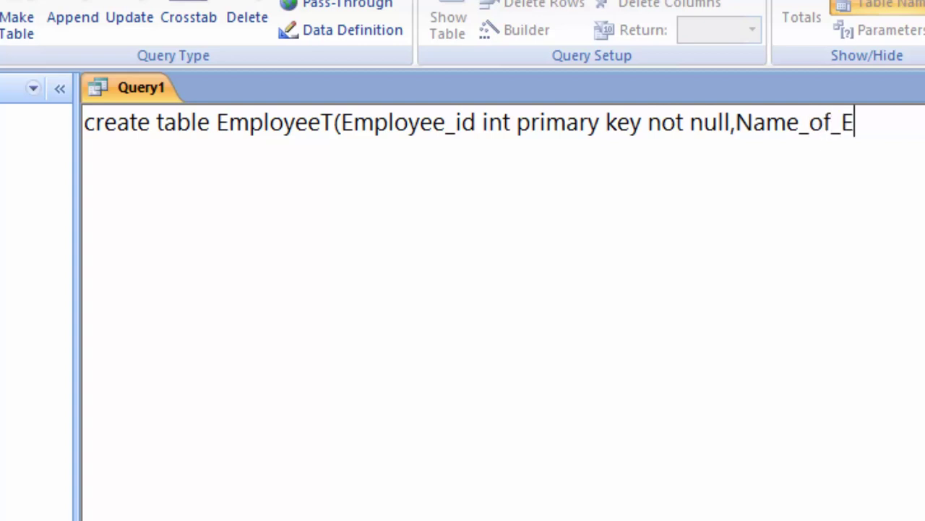
{"action": "type", "text": "mployee"}
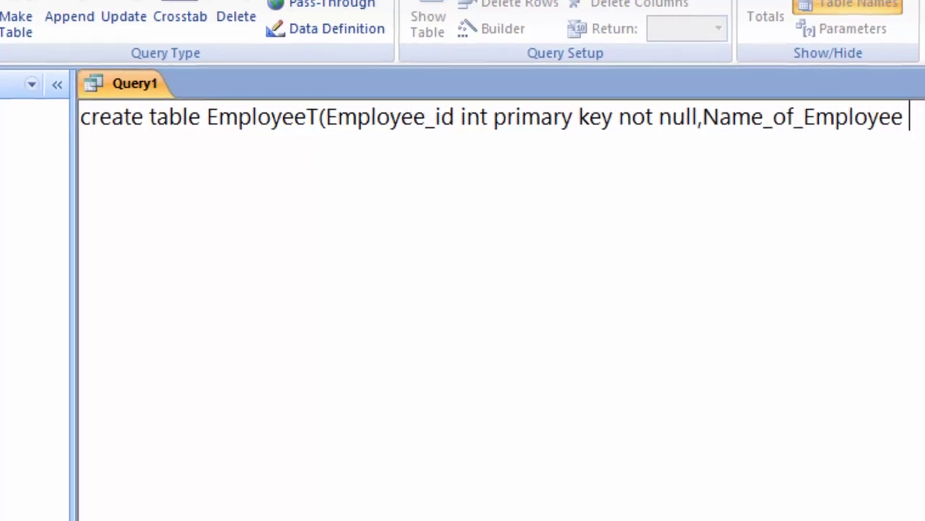
{"action": "type", "text": " tex"}
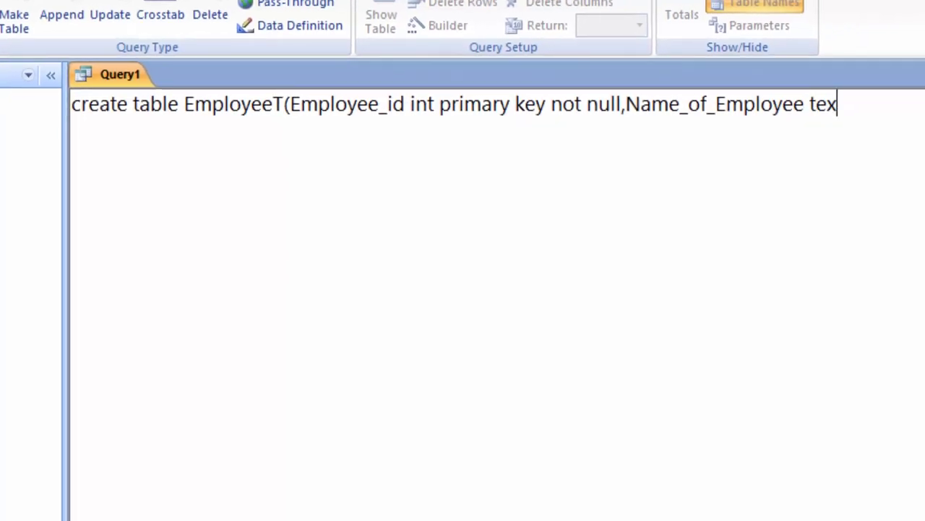
{"action": "type", "text": "t,"}
{"action": "type", "text": "Salar"}
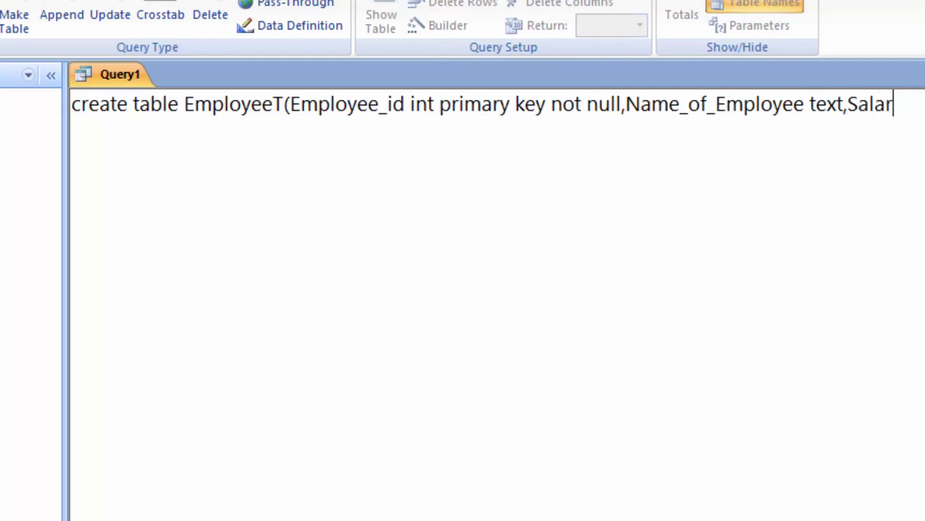
{"action": "type", "text": "y"}
{"action": "type", "text": " f"}
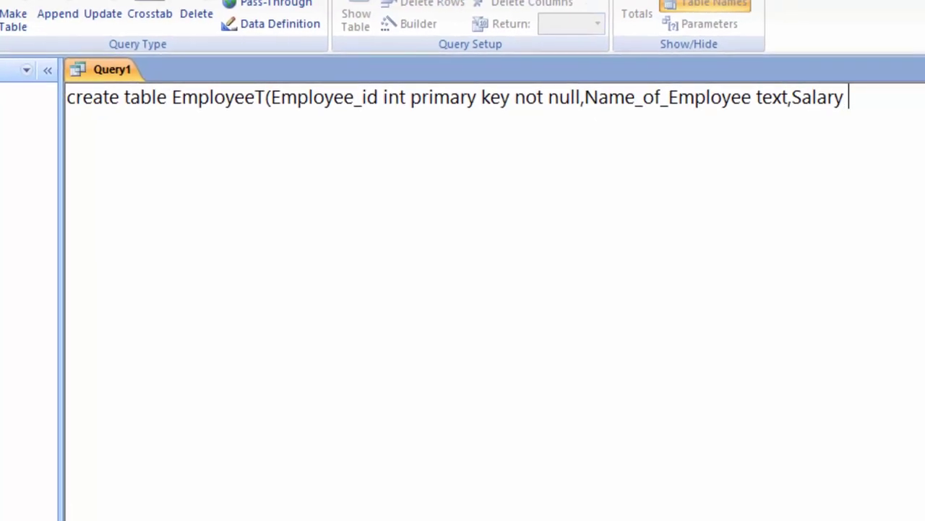
{"action": "type", "text": "loa"}
{"action": "type", "text": "t"}
{"action": "key", "text": "BackSpace"}
{"action": "key", "text": "BackSpace"}
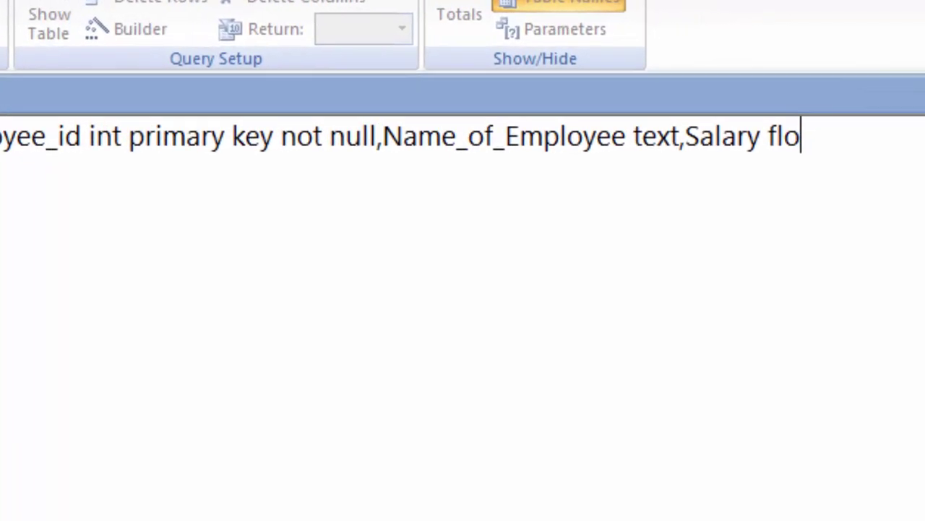
{"action": "key", "text": "BackSpace"}
{"action": "key", "text": "BackSpace"}
{"action": "key", "text": "BackSpace"}
{"action": "type", "text": "do"}
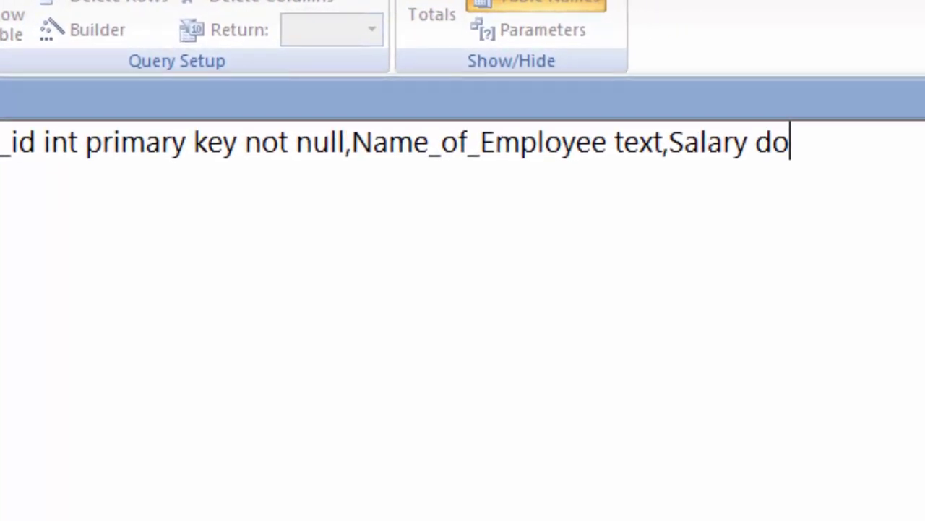
{"action": "type", "text": "uble"}
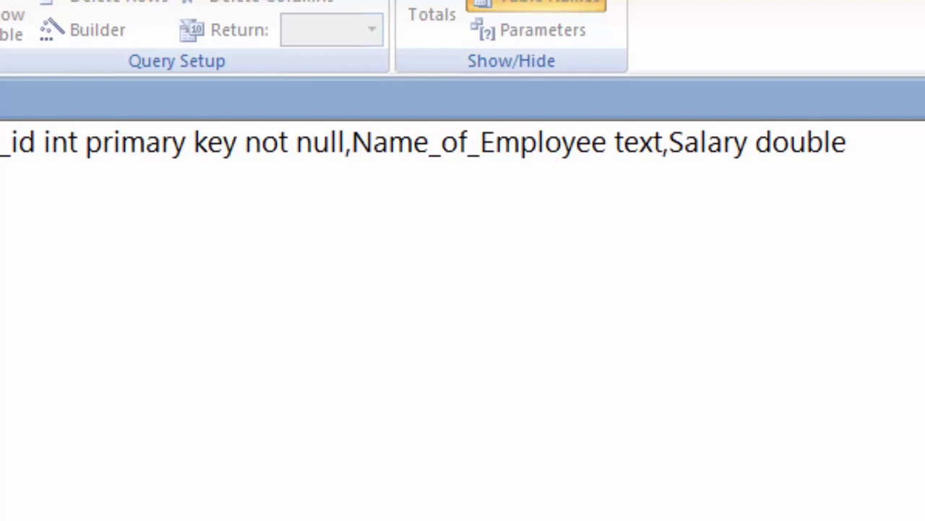
{"action": "type", "text": ")"}
{"action": "type", "text": ";"}
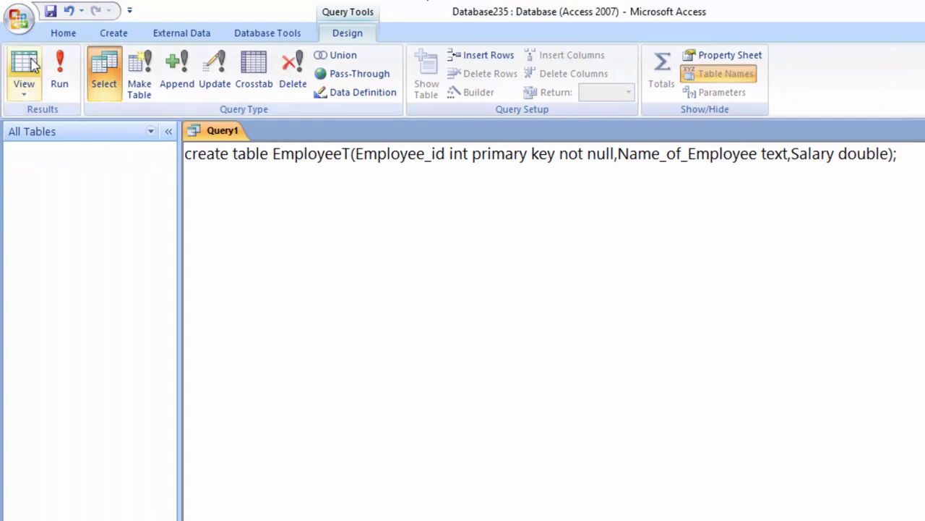
Run the query, open the new EmployeeT table, and widen its Employee_id and Name_of_Employee columns.
{"action": "left_click", "coordinate": [64, 69]}
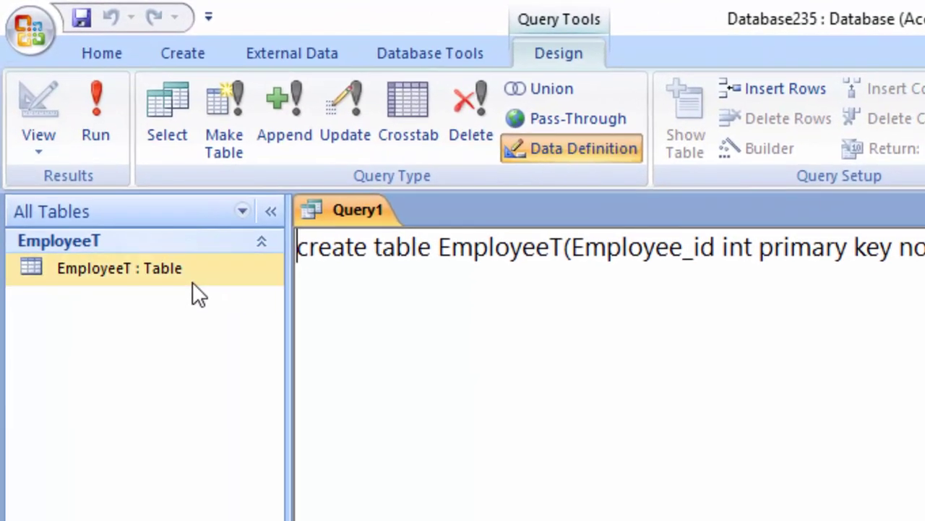
{"action": "left_click", "coordinate": [193, 280]}
{"action": "double_click", "coordinate": [192, 280]}
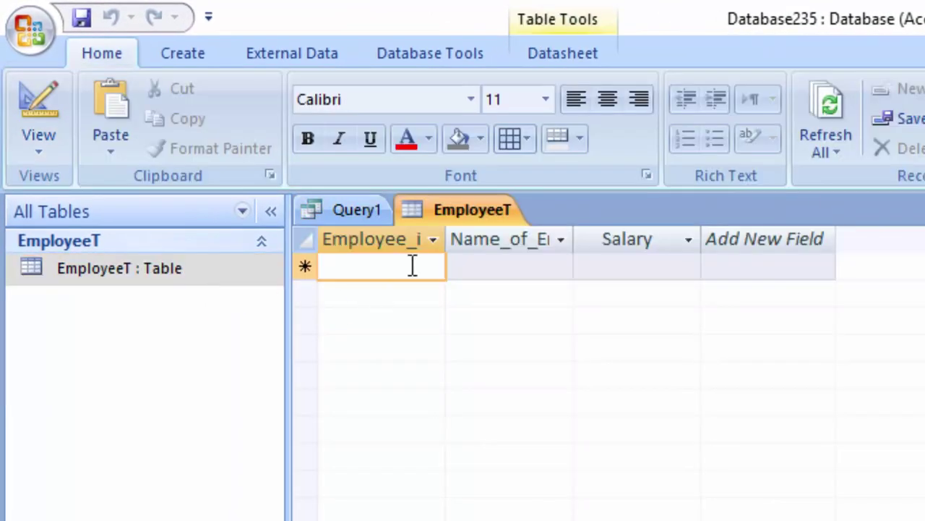
{"action": "left_click_drag", "start_coordinate": [446, 232], "coordinate": [498, 277]}
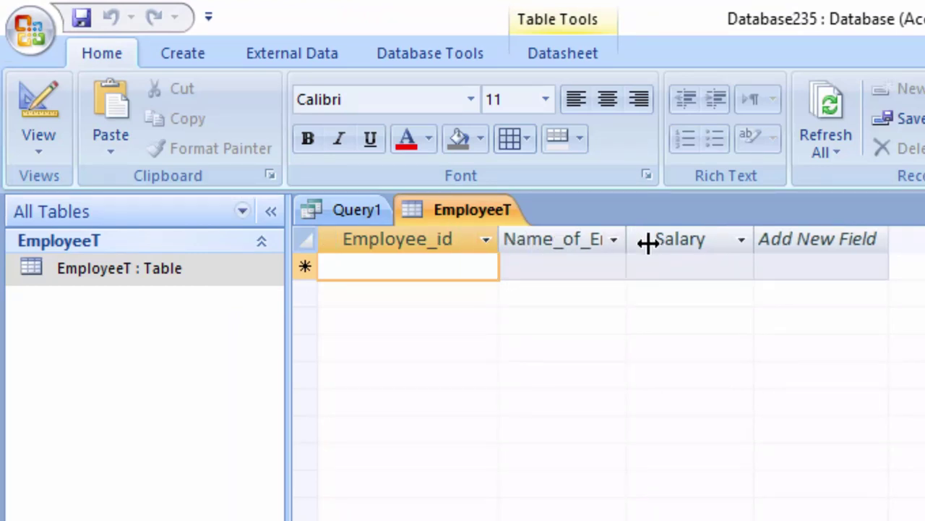
{"action": "left_click_drag", "start_coordinate": [636, 240], "coordinate": [728, 253]}
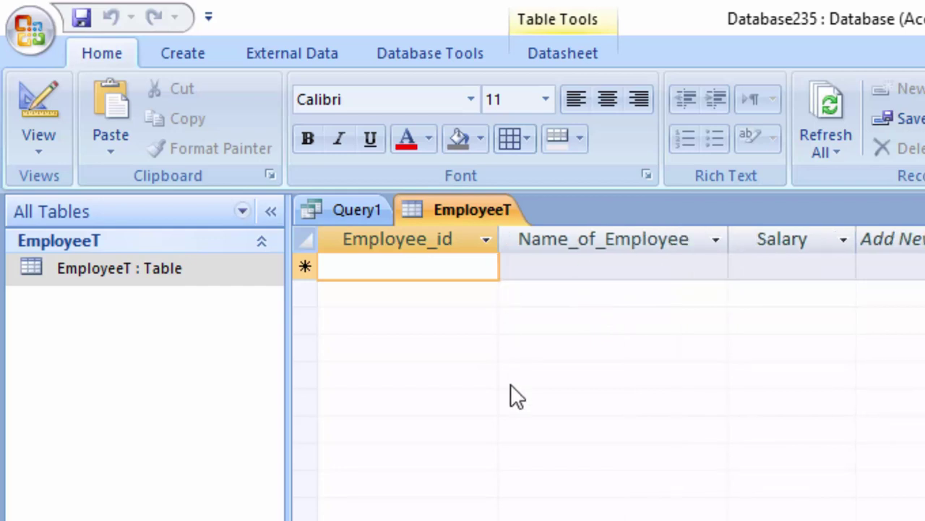
Enter the first record with id 1, an employee name and salary 20000, replacing the invalid EM01.
{"action": "type", "text": "EM0"}
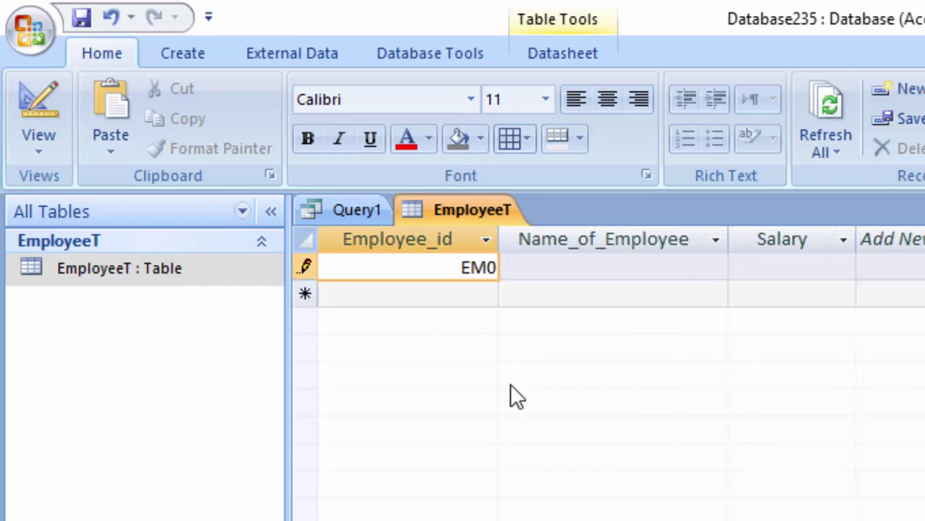
{"action": "type", "text": "1"}
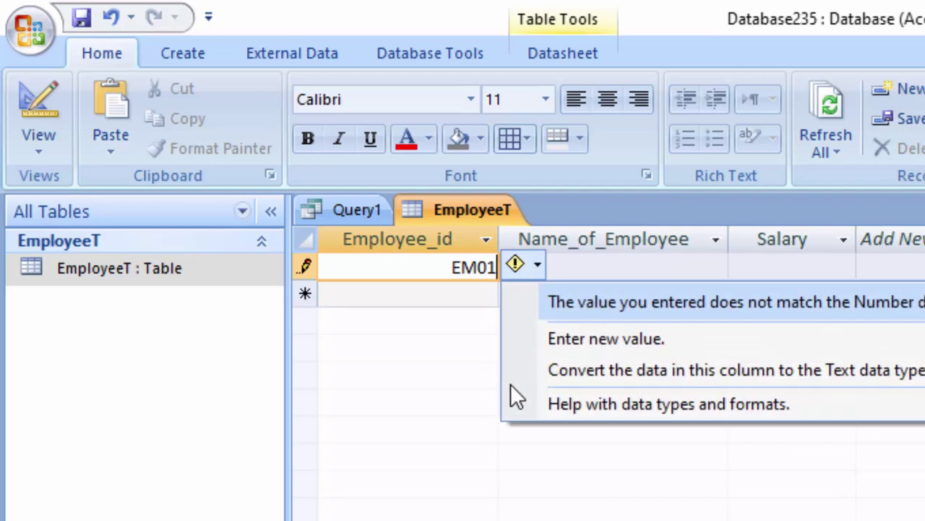
{"action": "left_click", "coordinate": [451, 268]}
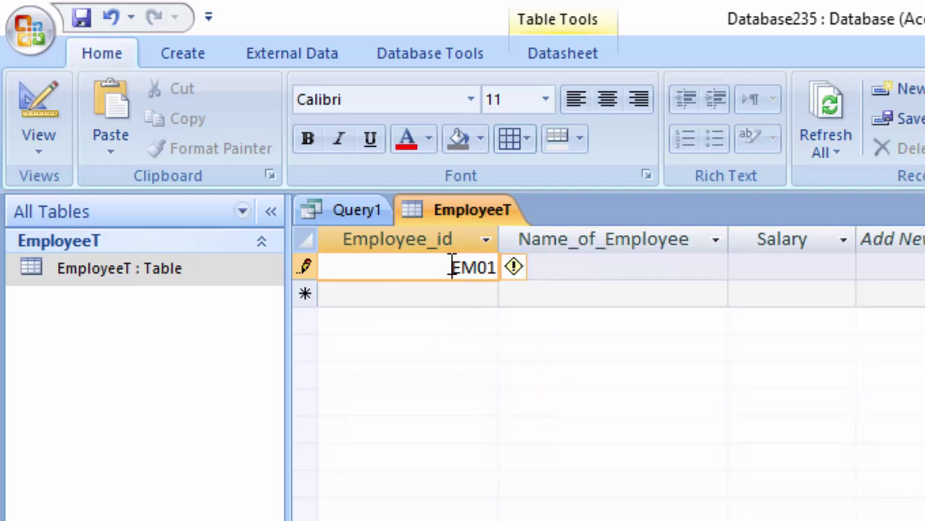
{"action": "left_click_drag", "start_coordinate": [452, 267], "coordinate": [509, 287]}
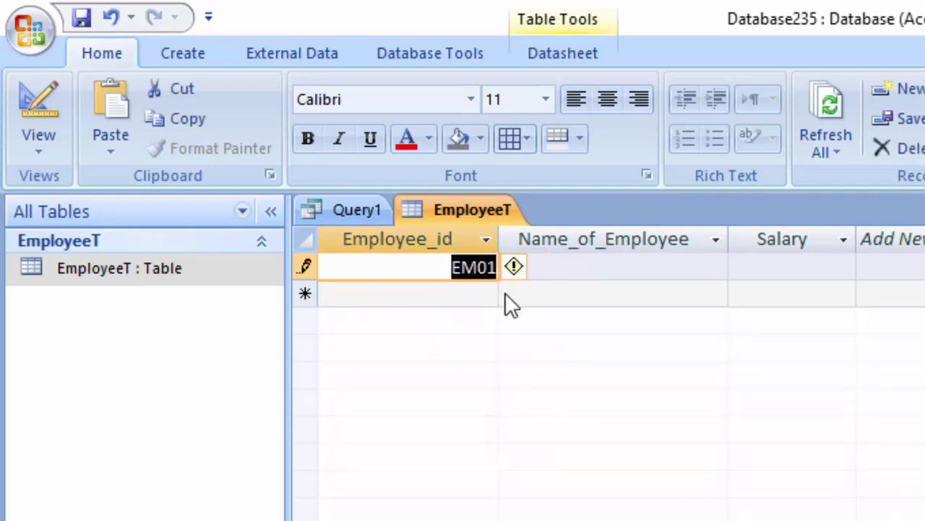
{"action": "key", "text": "Delete"}
{"action": "type", "text": "1"}
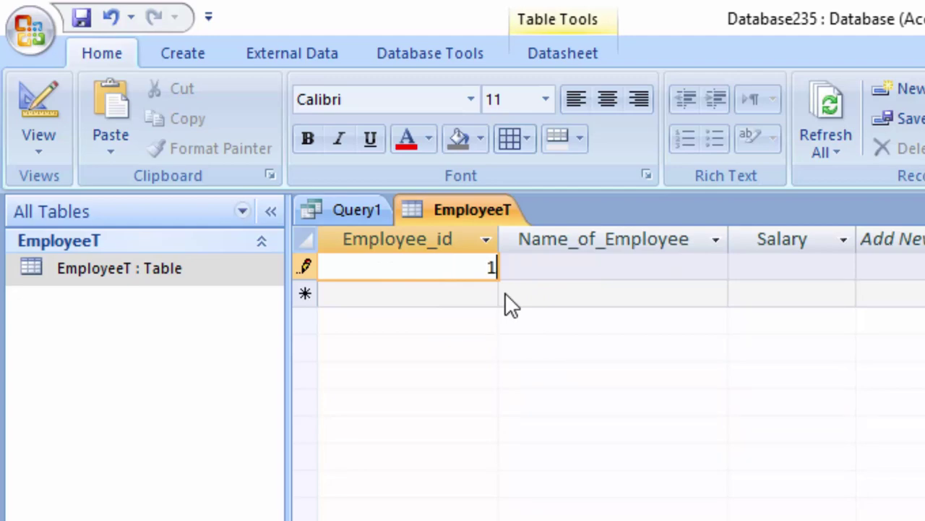
{"action": "key", "text": "Tab"}
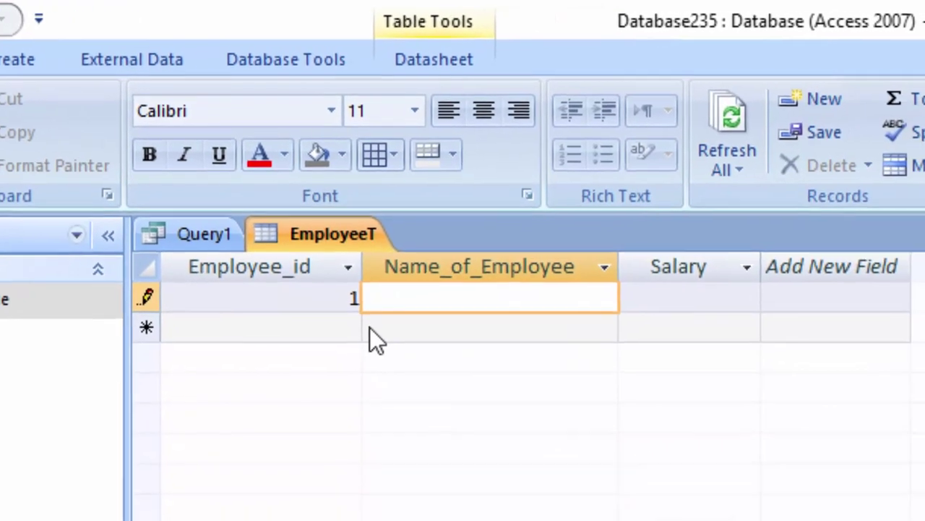
{"action": "type", "text": "R"}
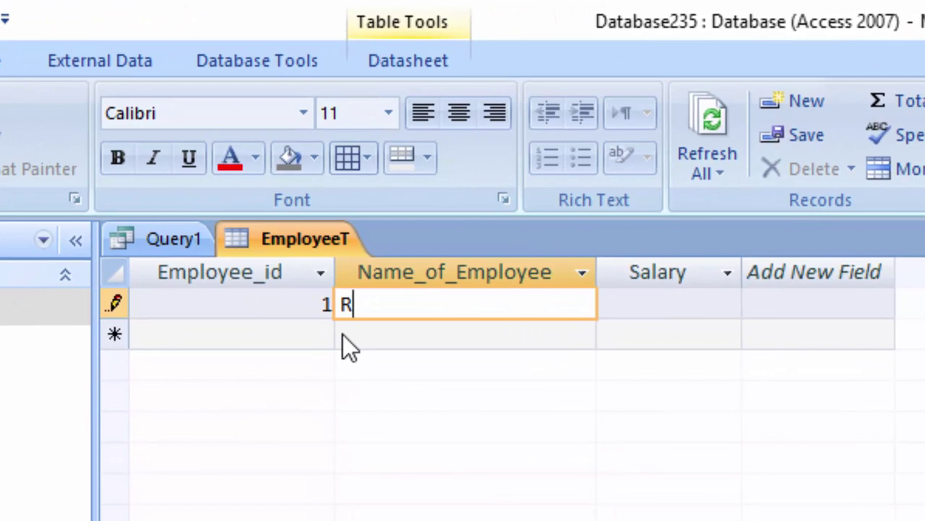
{"action": "type", "text": "amesh"}
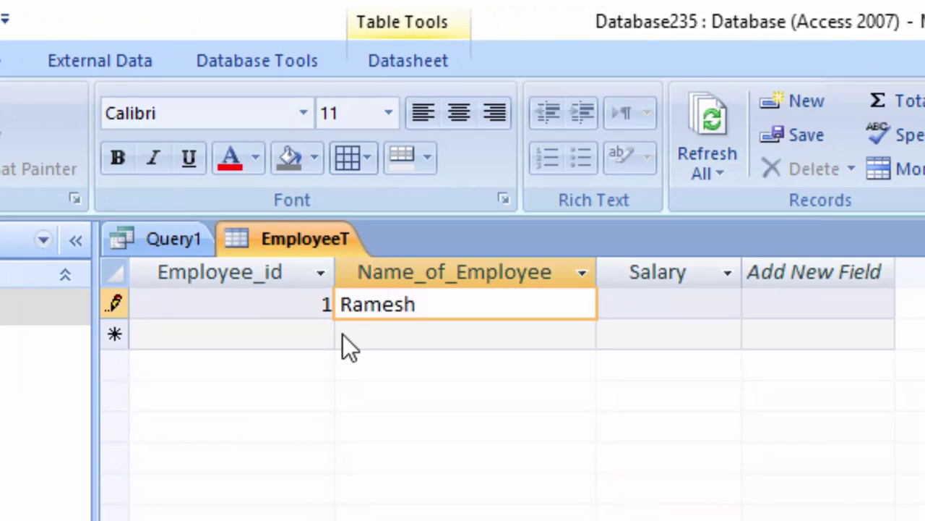
{"action": "key", "text": "Tab"}
{"action": "type", "text": "0"}
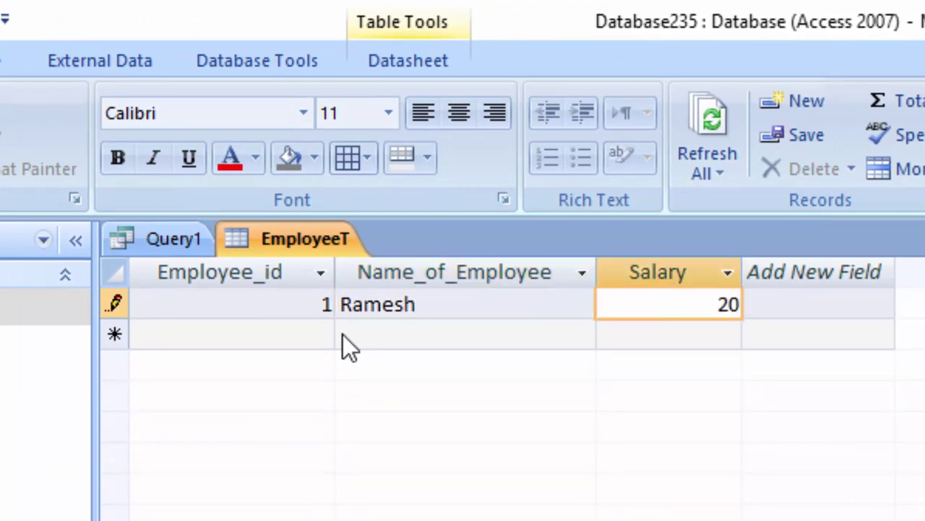
{"action": "type", "text": "000"}
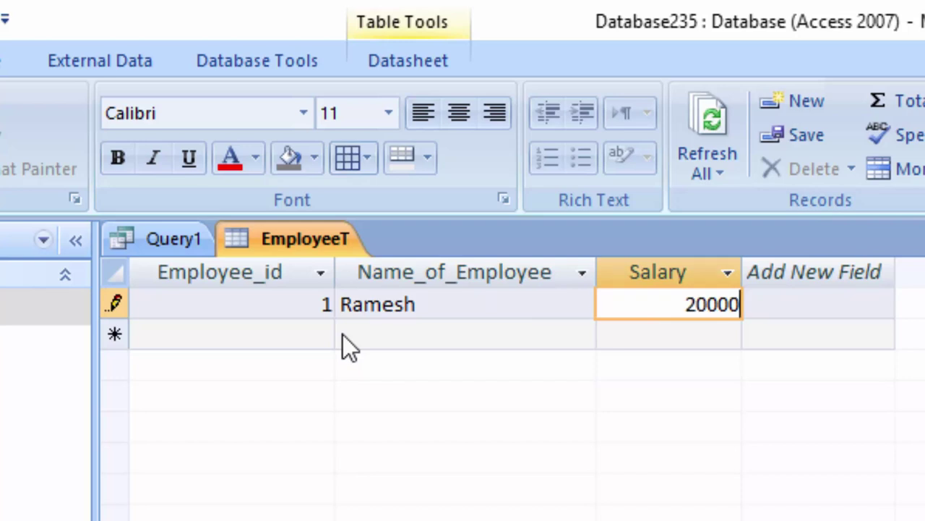
{"action": "key", "text": "Tab"}
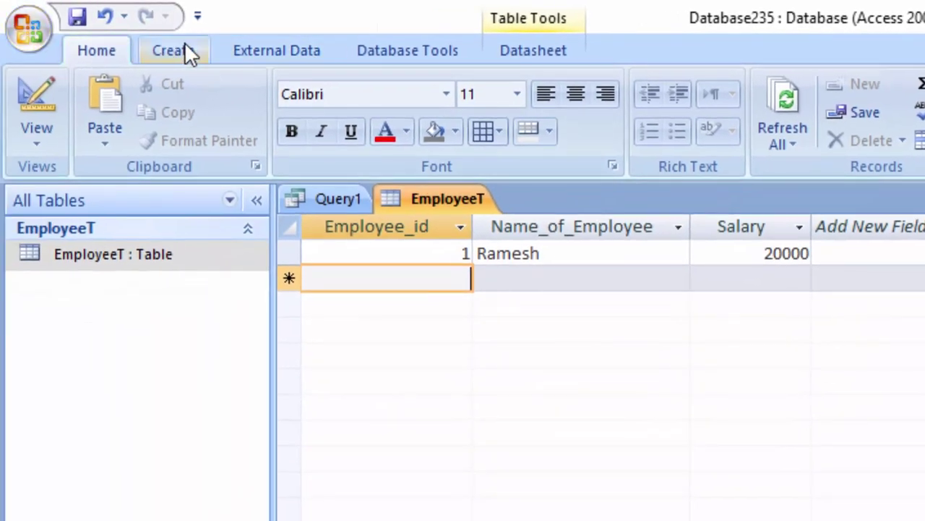
Create a new table in design view and rename its ID field to Employee_id.
{"action": "left_click", "coordinate": [185, 47]}
{"action": "left_click", "coordinate": [52, 87]}
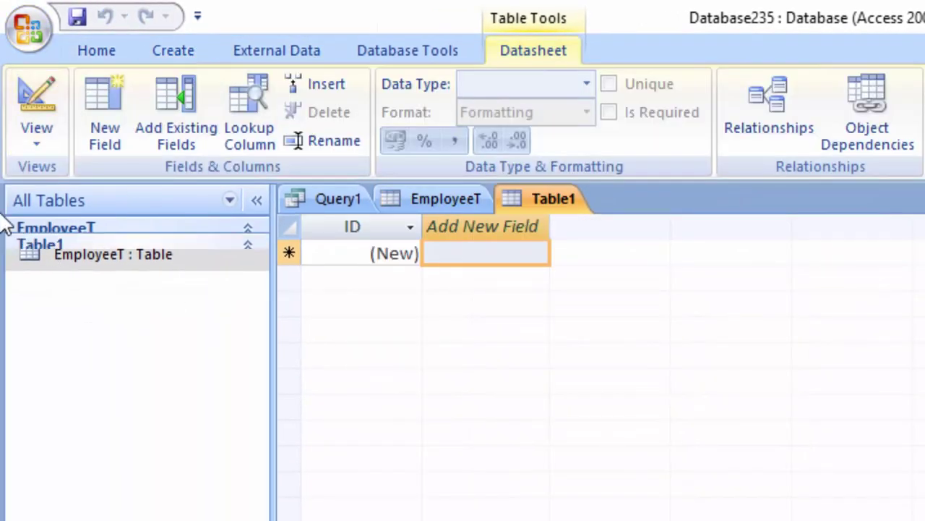
{"action": "left_click", "coordinate": [33, 101]}
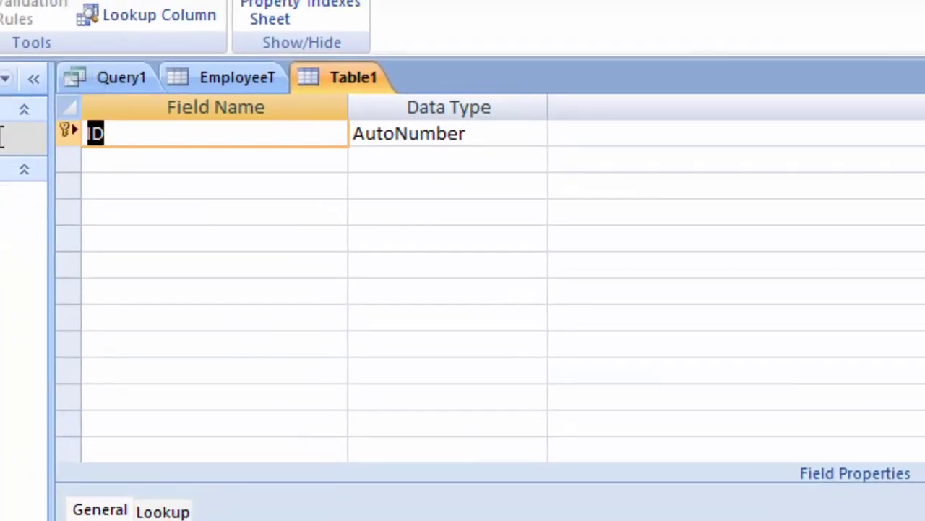
{"action": "key", "text": "BackSpace"}
{"action": "type", "text": "Emp"}
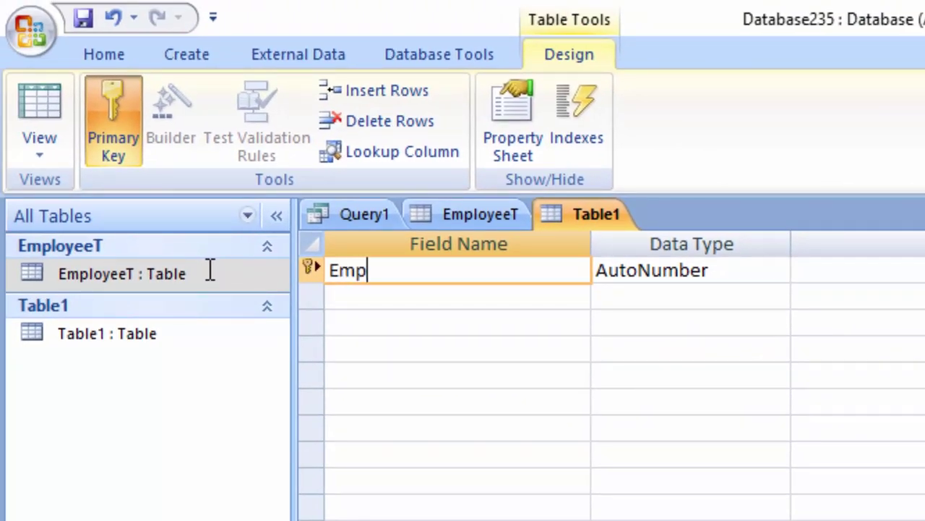
{"action": "type", "text": "loyee_i"}
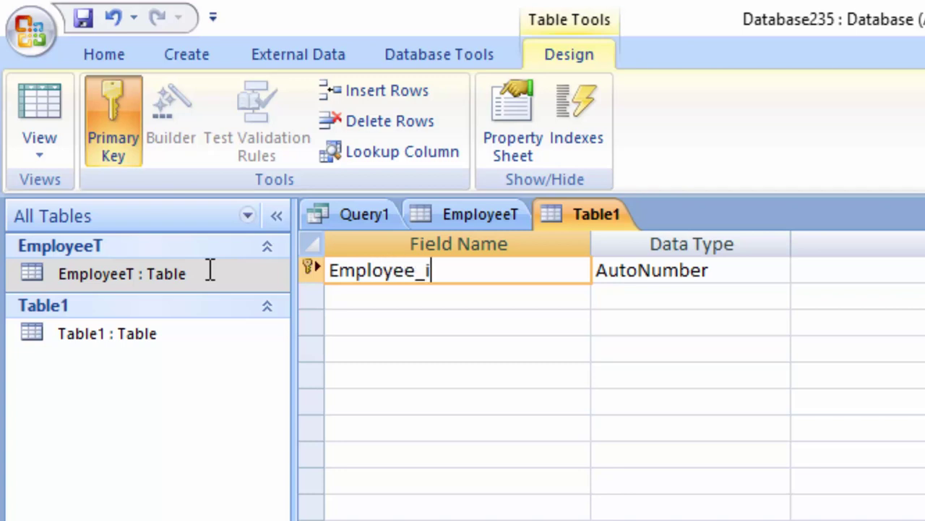
{"action": "type", "text": "d"}
Add an 'Employee name' Text field and switch Table1 back to datasheet view.
{"action": "left_click", "coordinate": [448, 300]}
{"action": "type", "text": "E"}
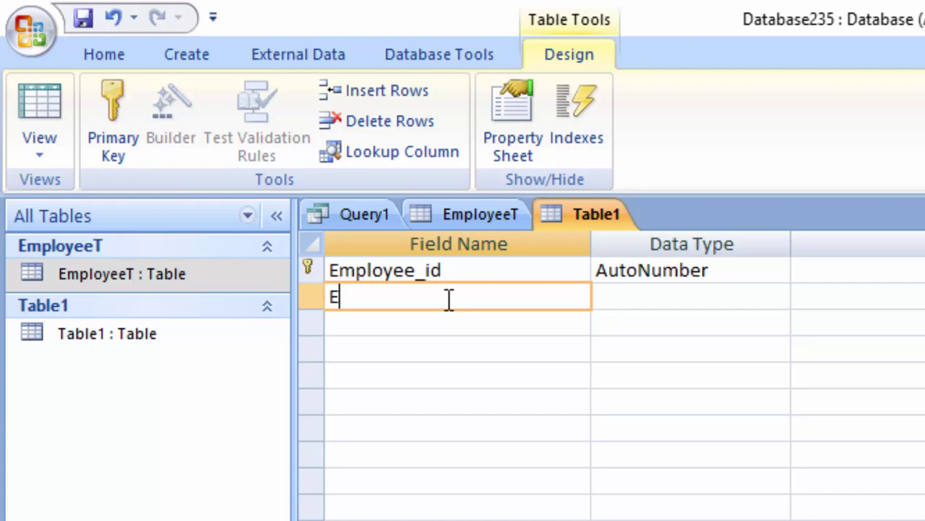
{"action": "type", "text": "mployee"}
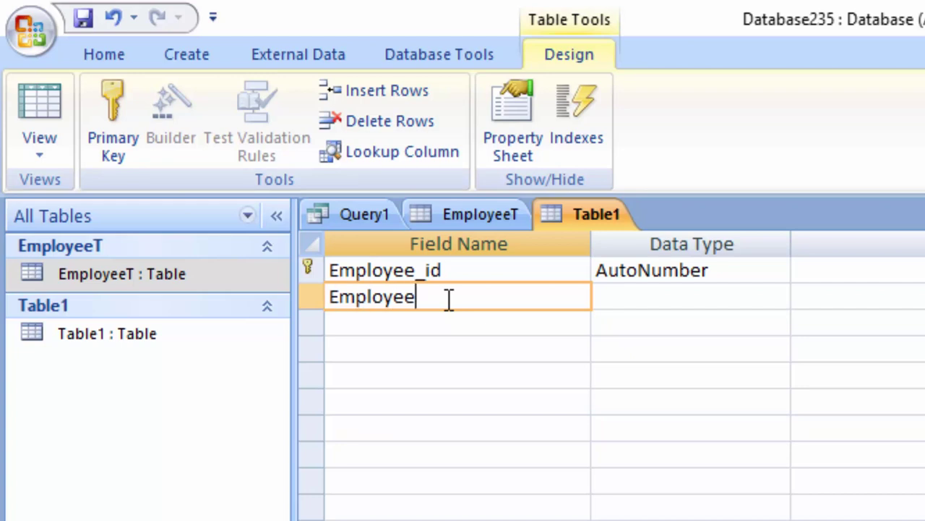
{"action": "type", "text": " name"}
{"action": "left_click", "coordinate": [719, 306]}
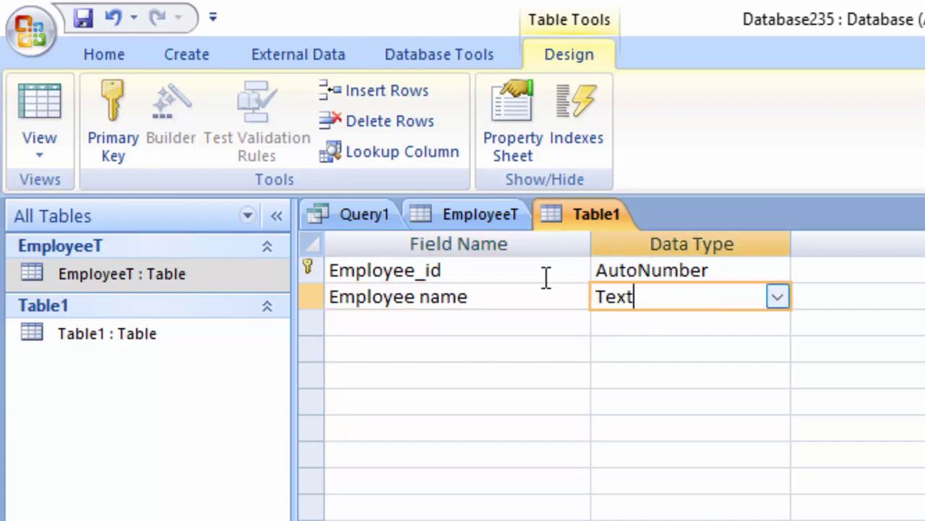
{"action": "left_click", "coordinate": [42, 101]}
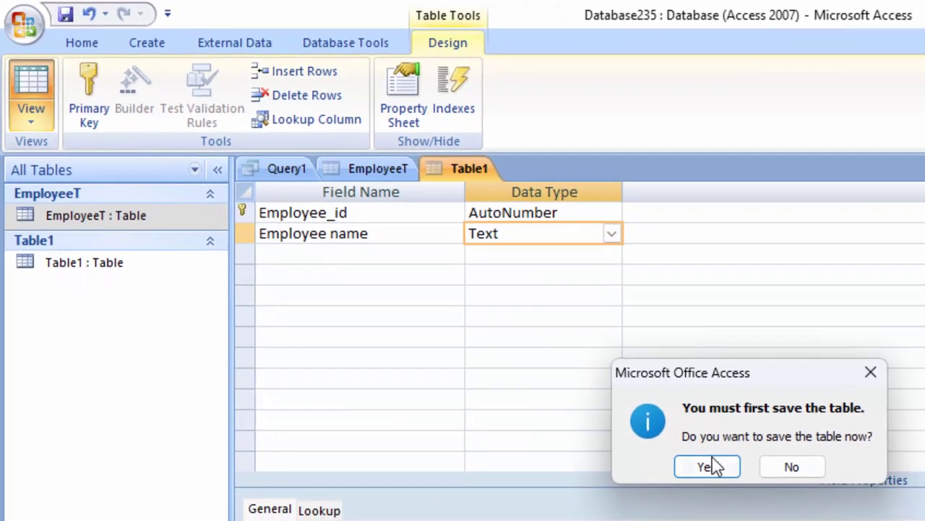
Save Table1, widen the Employee_id and Employee name columns, and enter an employee name as record 1.
{"action": "left_click", "coordinate": [707, 466]}
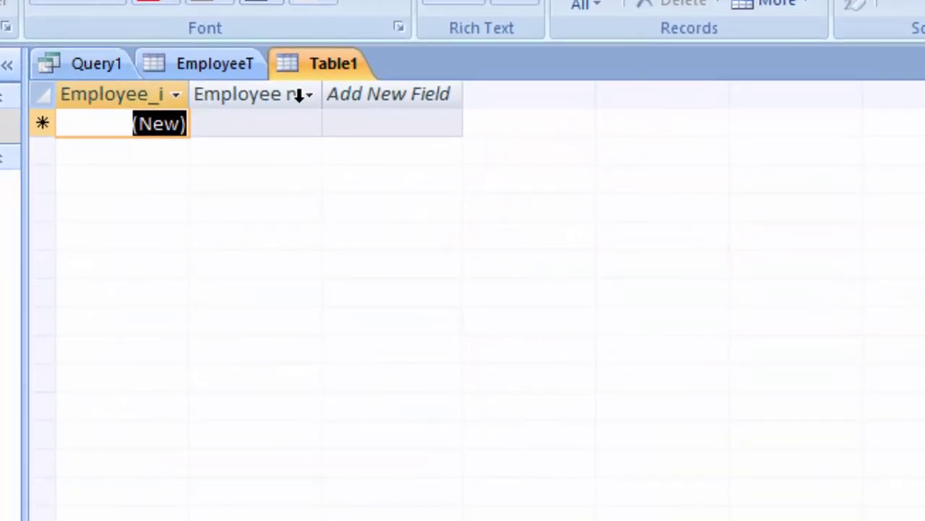
{"action": "left_click_drag", "start_coordinate": [331, 86], "coordinate": [405, 136]}
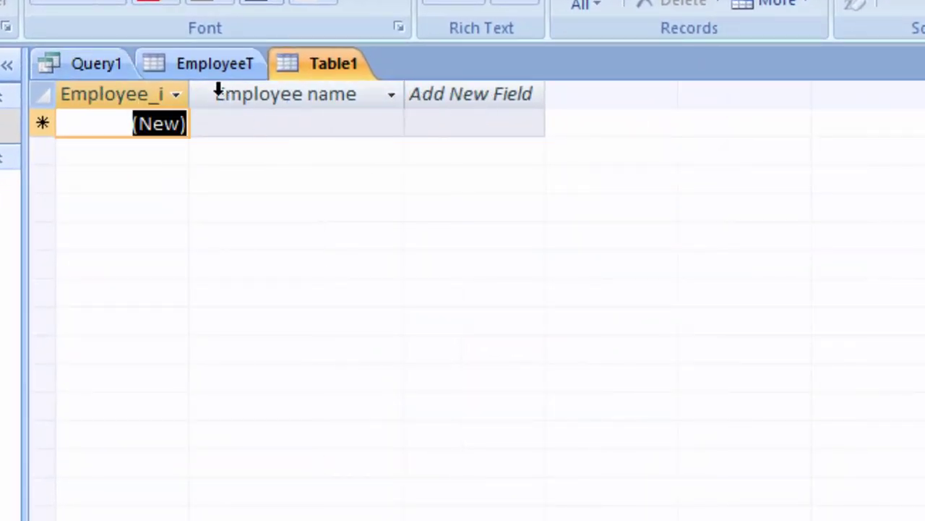
{"action": "left_click_drag", "start_coordinate": [190, 86], "coordinate": [239, 97]}
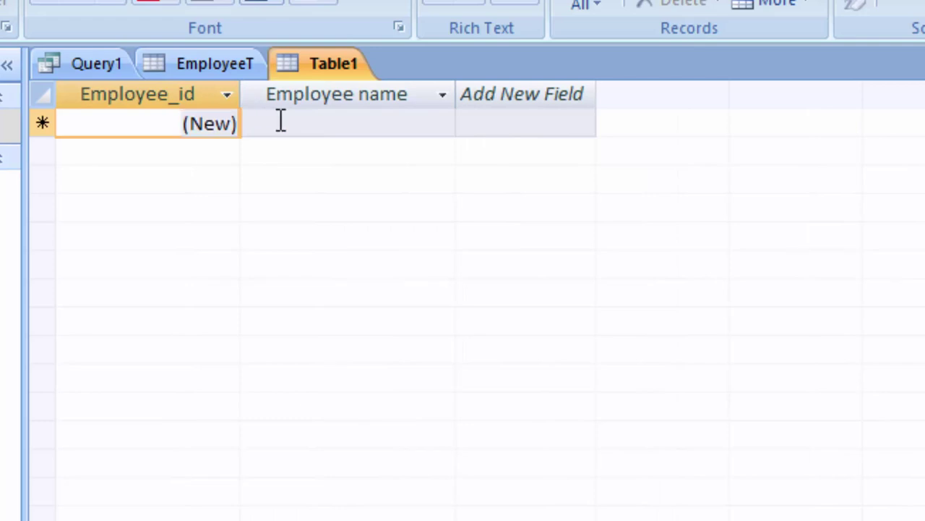
{"action": "left_click", "coordinate": [281, 121]}
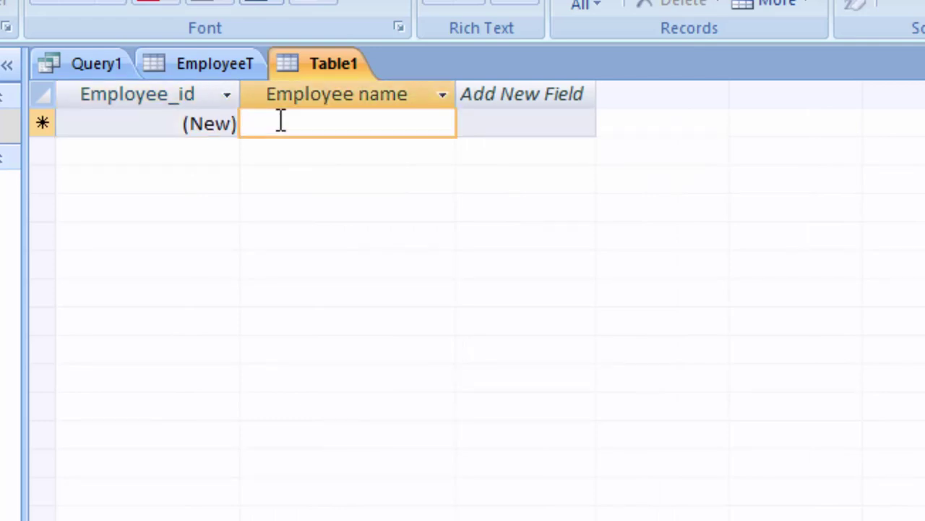
{"action": "type", "text": "Ram"}
{"action": "key", "text": "Tab"}
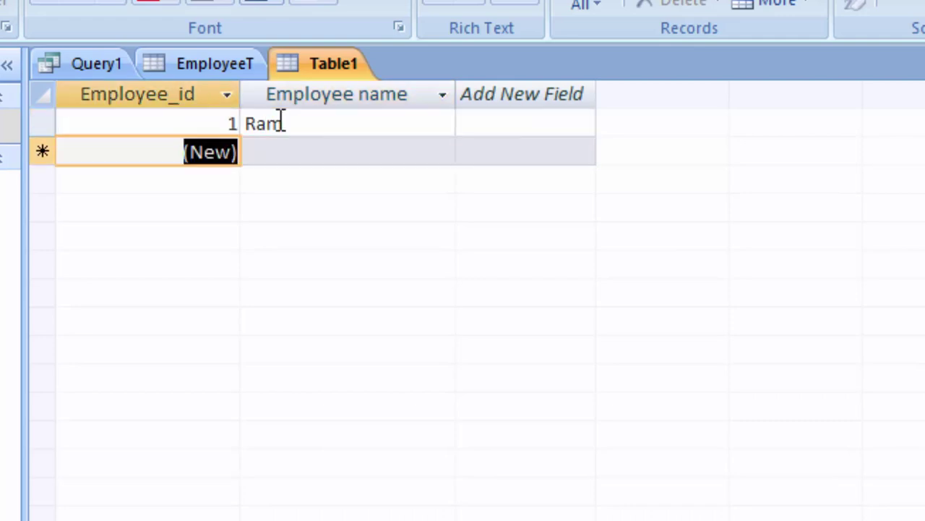
{"action": "key", "text": "Tab"}
{"action": "type", "text": "S"}
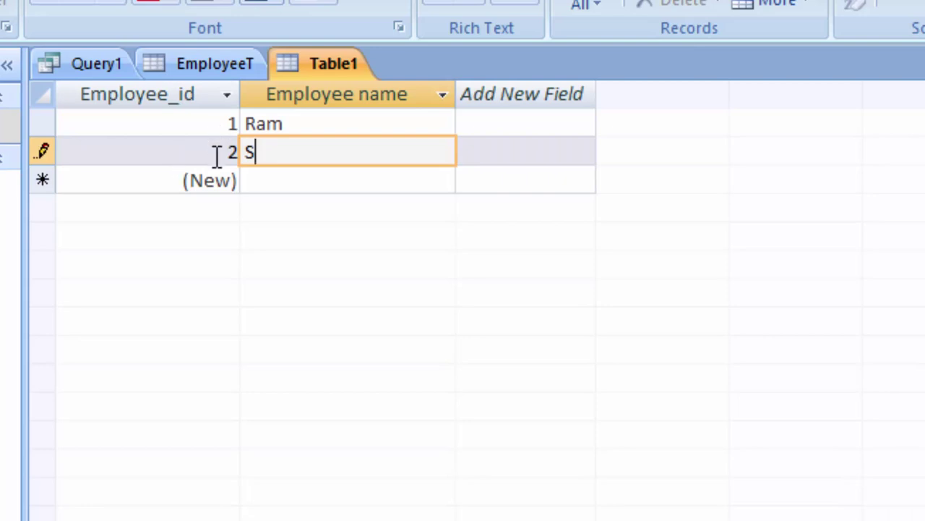
{"action": "left_click_drag", "start_coordinate": [218, 153], "coordinate": [250, 156]}
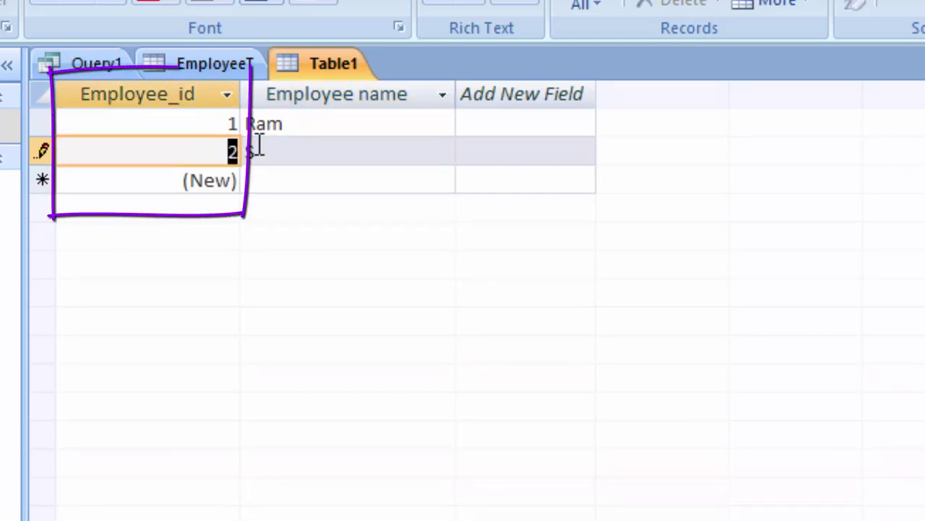
Return to Query1's CREATE TABLE EmployeeT statement.
{"action": "left_click", "coordinate": [72, 66]}
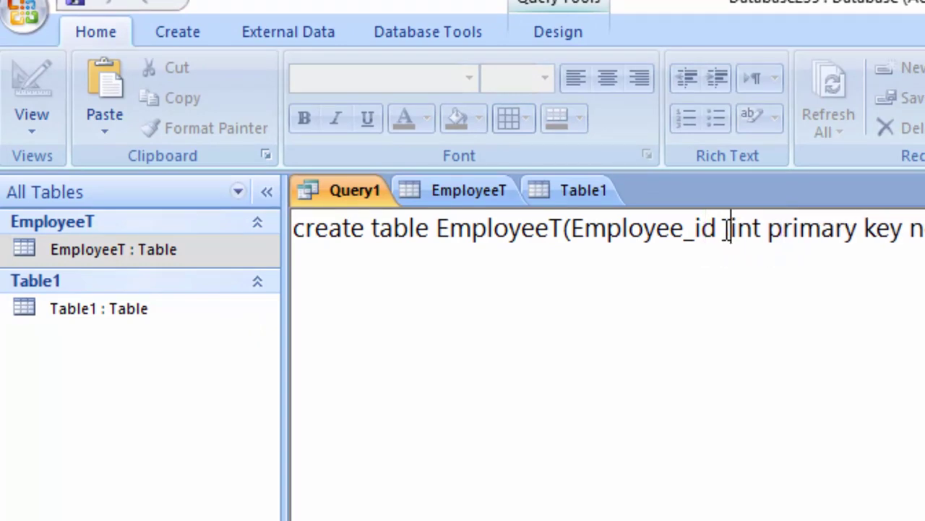
Insert 'autoincrement' before int for Employee_id, correct its spelling, and select the whole statement.
{"action": "type", "text": "auo"}
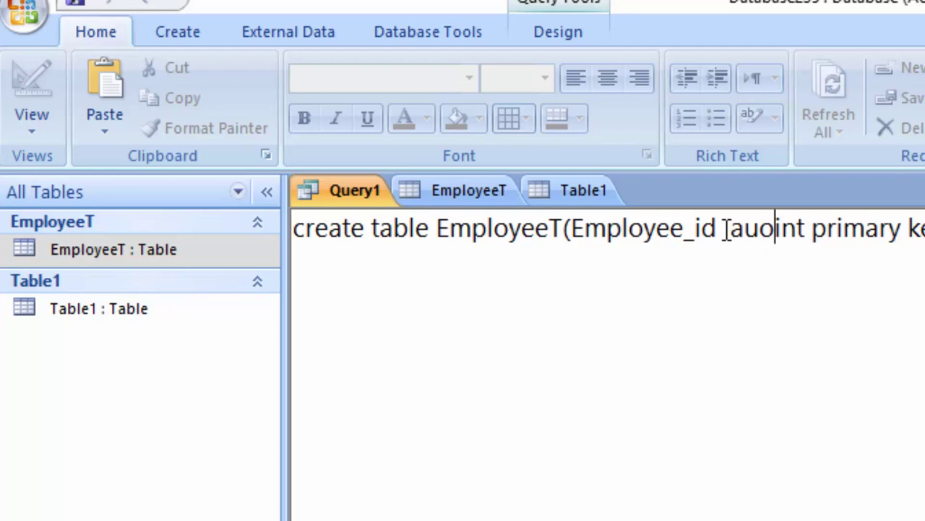
{"action": "type", "text": "in"}
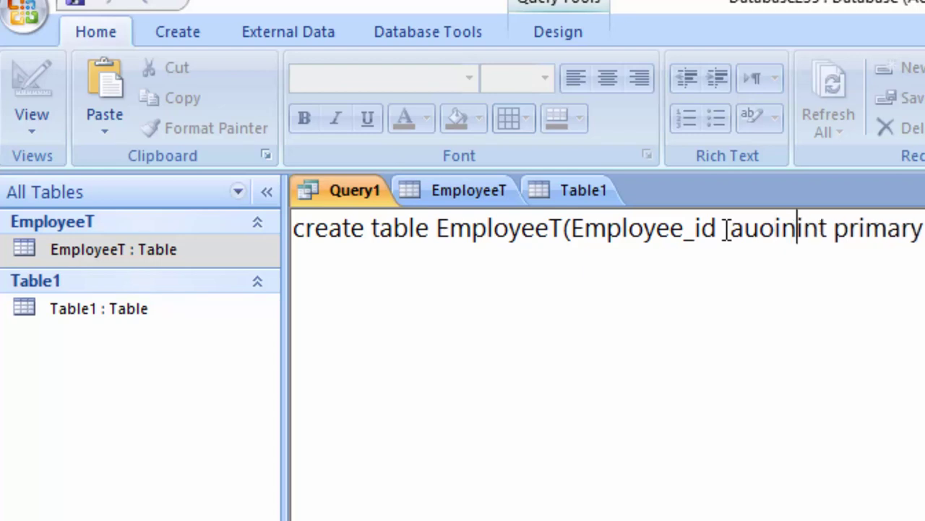
{"action": "type", "text": "crement"}
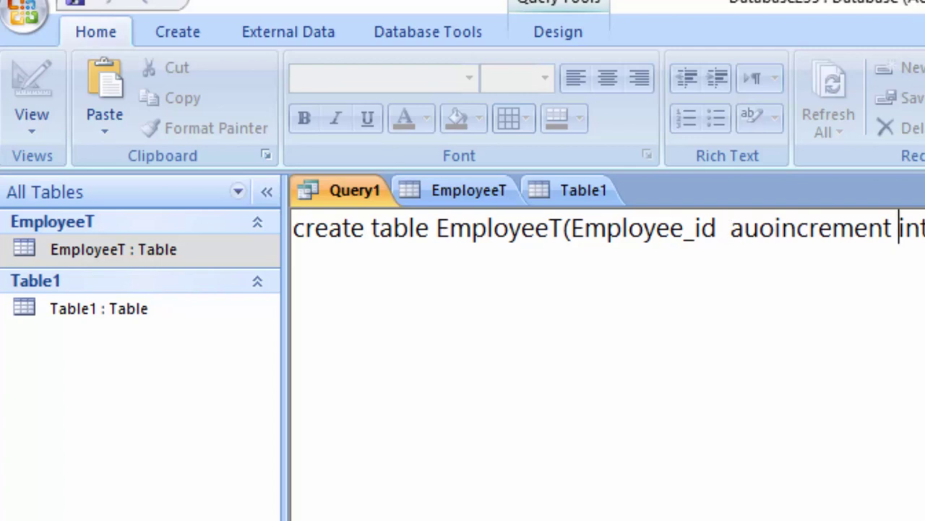
{"action": "left_click", "coordinate": [761, 227]}
{"action": "type", "text": "t"}
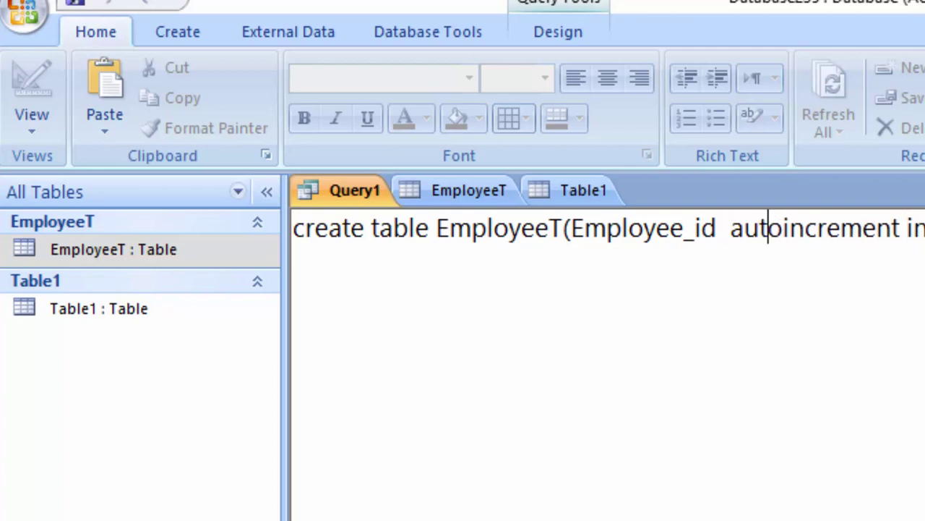
{"action": "key", "text": "ctrl+a"}
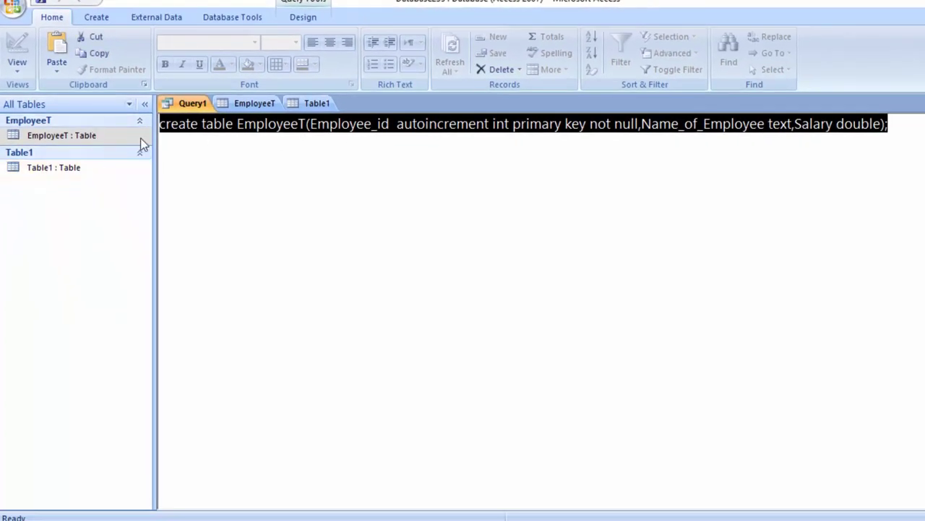
Try deleting the EmployeeT table and dismiss the message that it cannot be deleted while open.
{"action": "right_click", "coordinate": [129, 136]}
{"action": "mouse_move", "coordinate": [169, 196]}
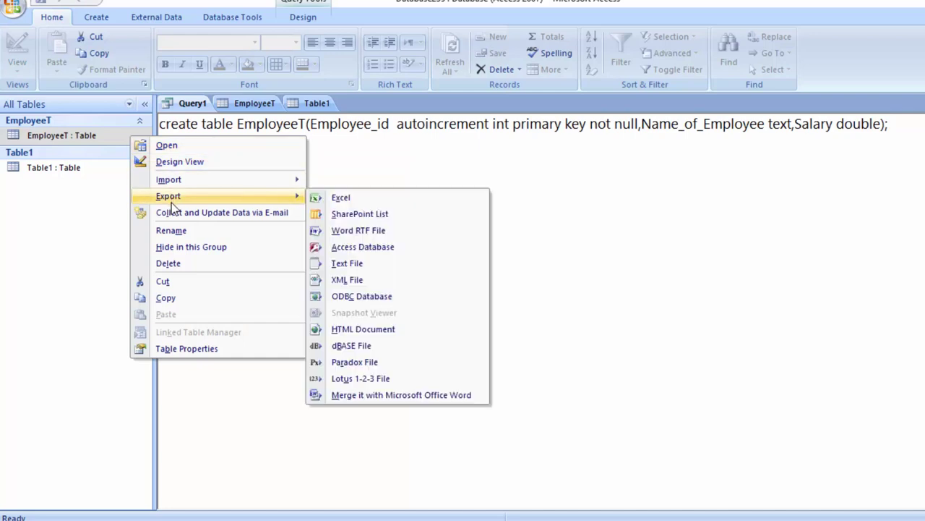
{"action": "left_click", "coordinate": [193, 262]}
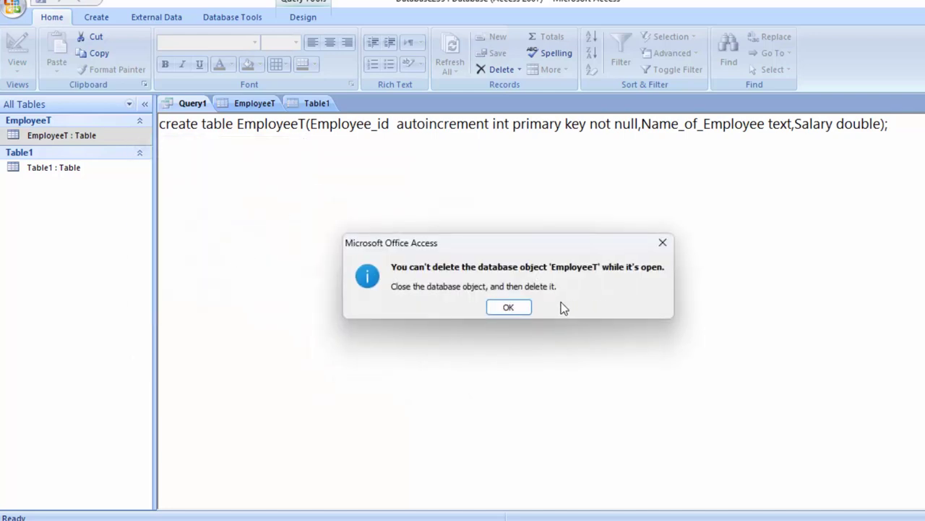
{"action": "left_click", "coordinate": [508, 307]}
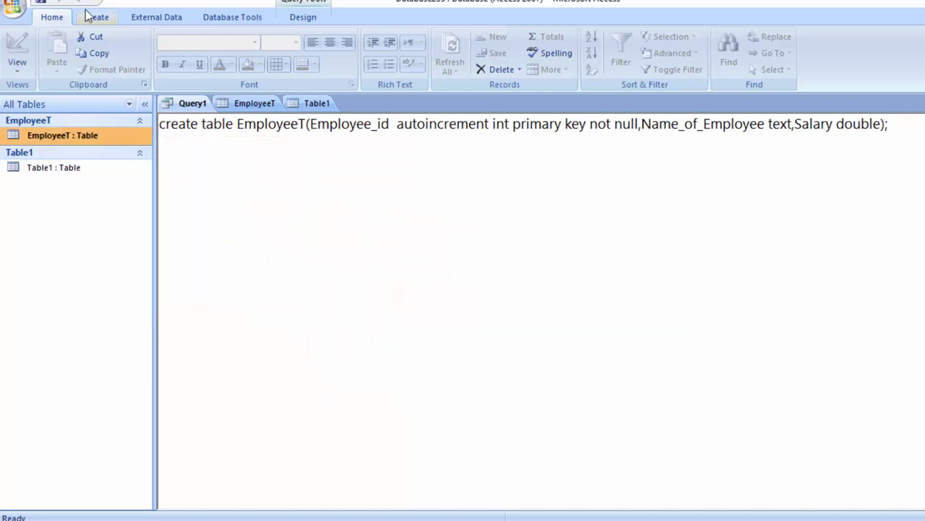
Close the Table1 and EmployeeT datasheets without saving layout changes.
{"action": "right_click", "coordinate": [309, 102]}
{"action": "left_click", "coordinate": [329, 117]}
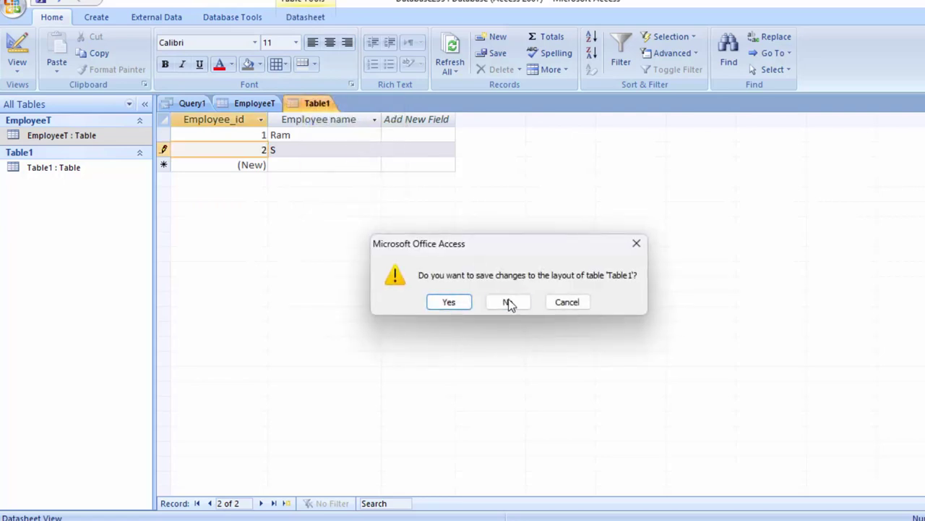
{"action": "left_click", "coordinate": [509, 304]}
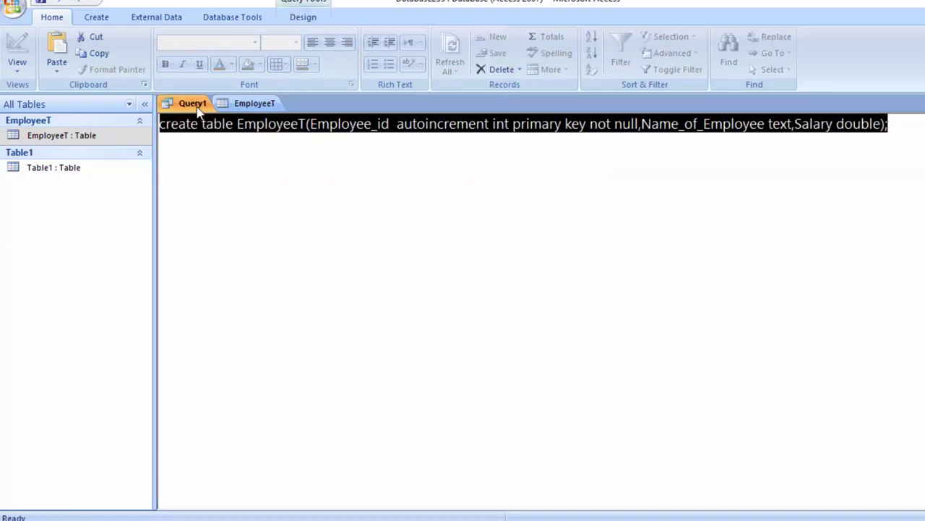
{"action": "right_click", "coordinate": [247, 101]}
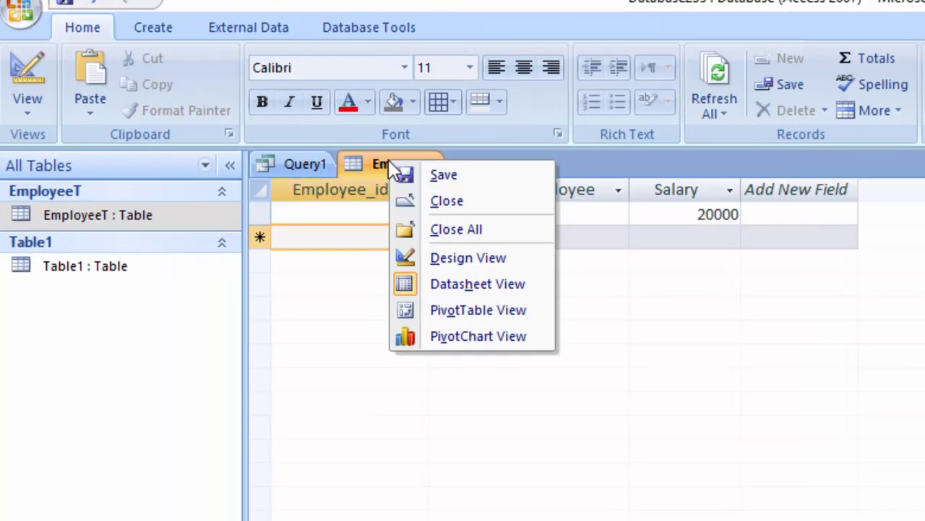
{"action": "left_click", "coordinate": [466, 204]}
{"action": "left_click", "coordinate": [813, 483]}
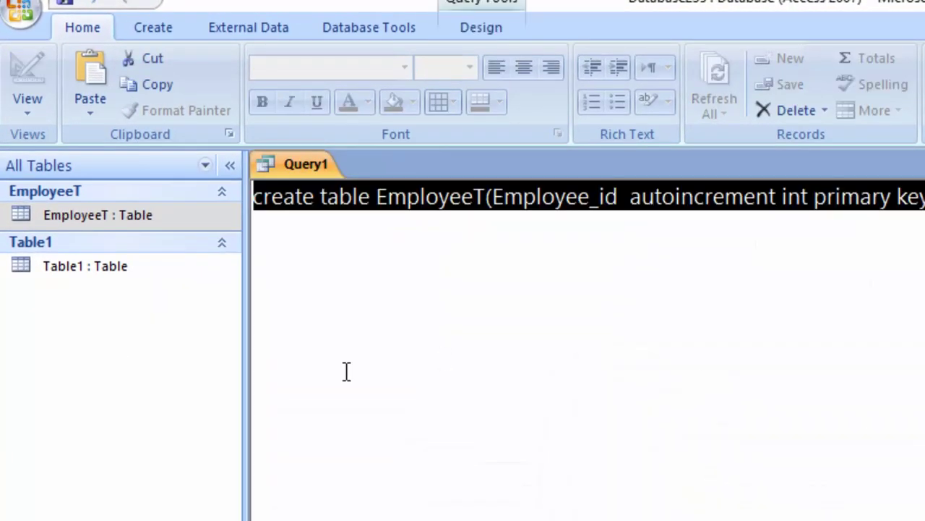
Delete the EmployeeT table from the navigation pane and confirm.
{"action": "left_click", "coordinate": [176, 225]}
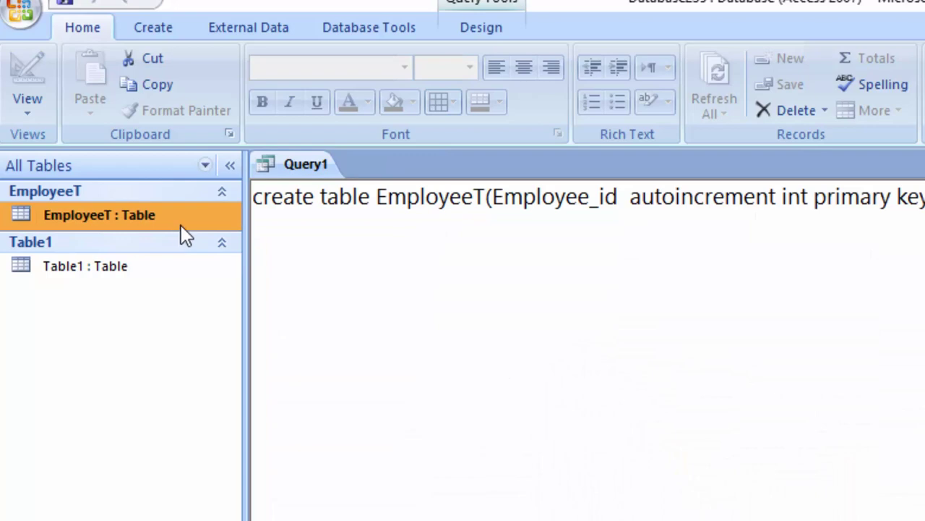
{"action": "right_click", "coordinate": [182, 223]}
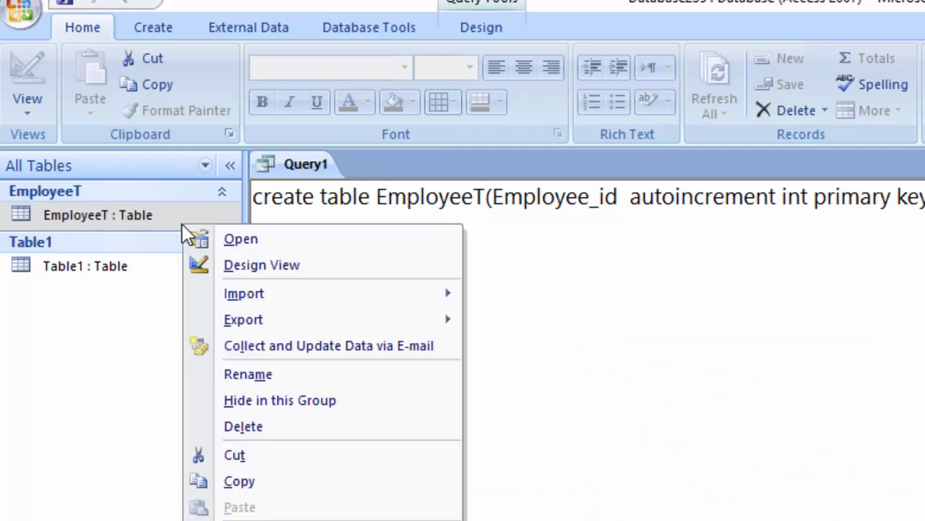
{"action": "left_click", "coordinate": [304, 427]}
{"action": "left_click", "coordinate": [726, 486]}
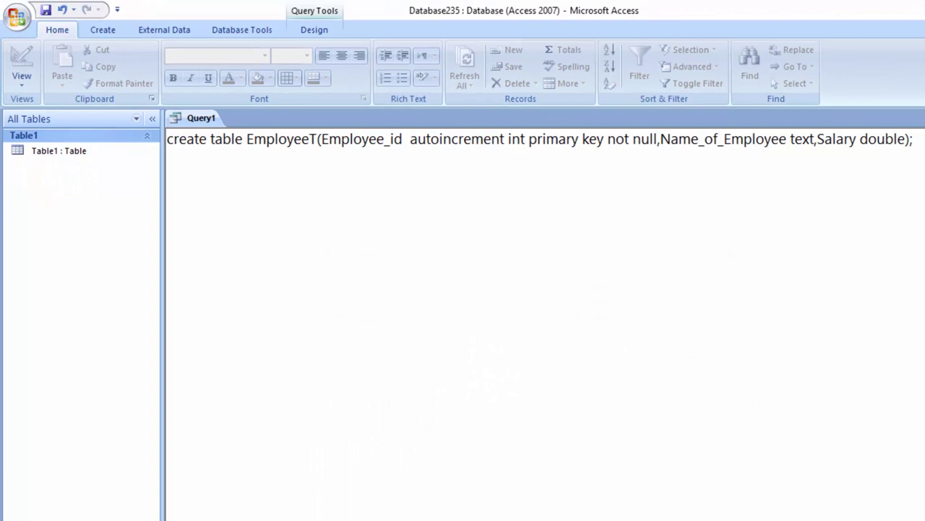
Run the CREATE TABLE query and dismiss the resulting syntax error.
{"action": "left_click_drag", "start_coordinate": [913, 139], "coordinate": [166, 139]}
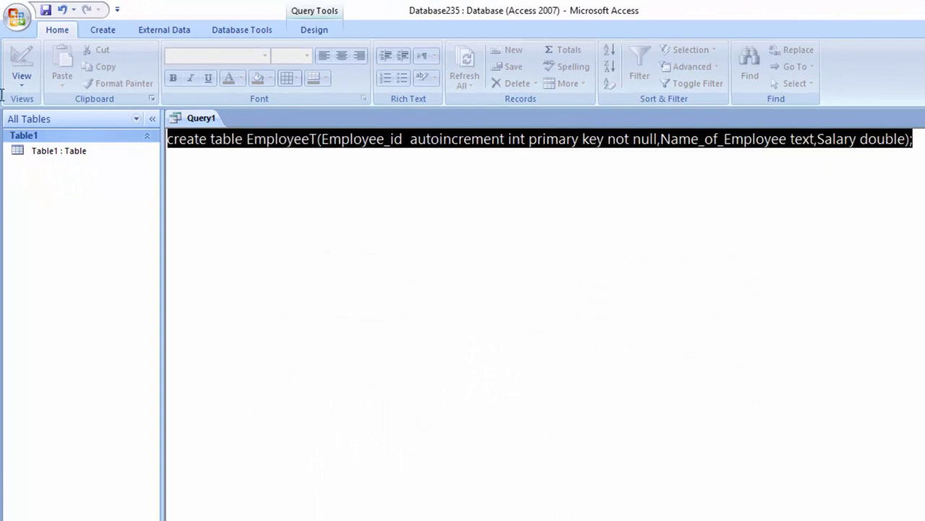
{"action": "left_click", "coordinate": [312, 29]}
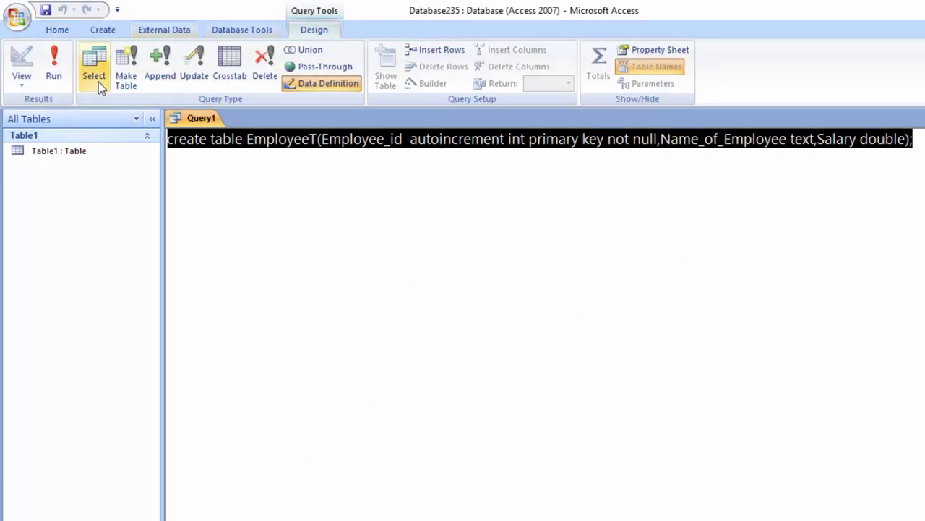
{"action": "left_click", "coordinate": [54, 69]}
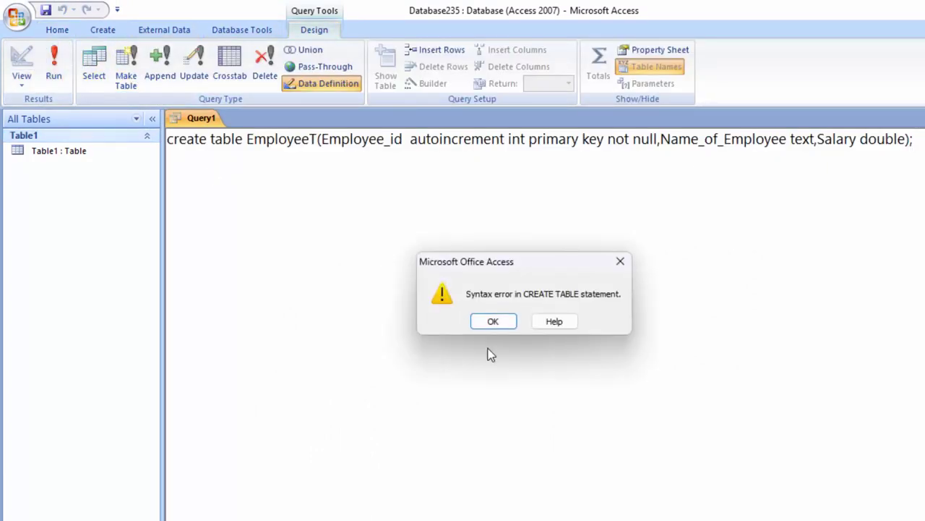
{"action": "left_click", "coordinate": [506, 324]}
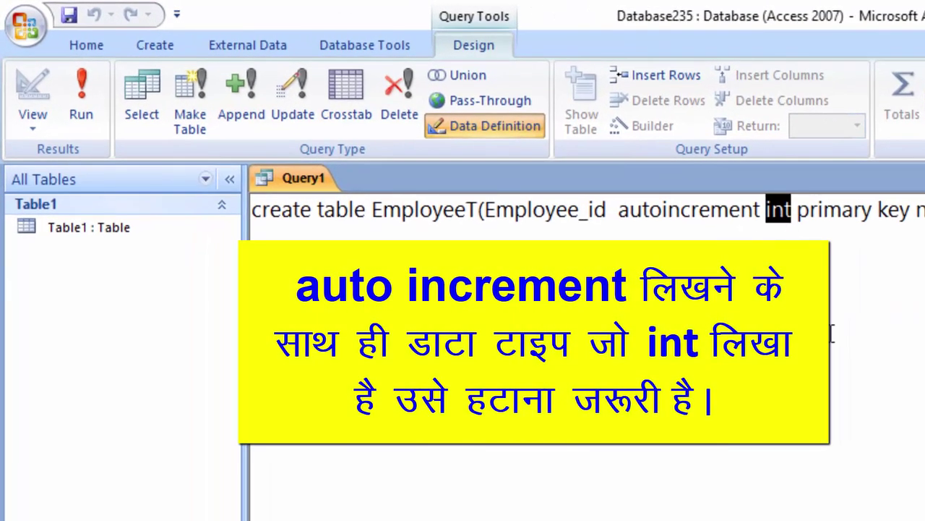
Delete the int type after autoincrement and select the whole statement.
{"action": "left_click", "coordinate": [792, 210]}
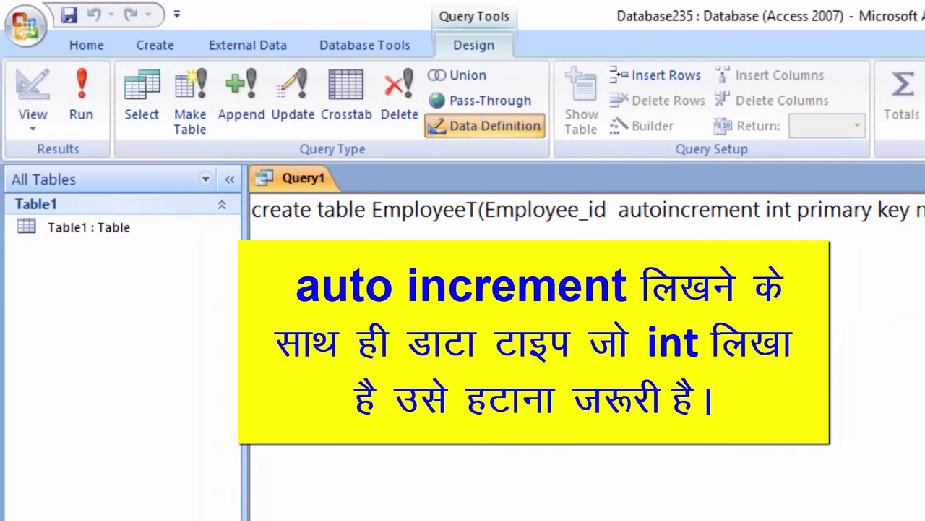
{"action": "key", "text": "ctrl+shift+Left"}
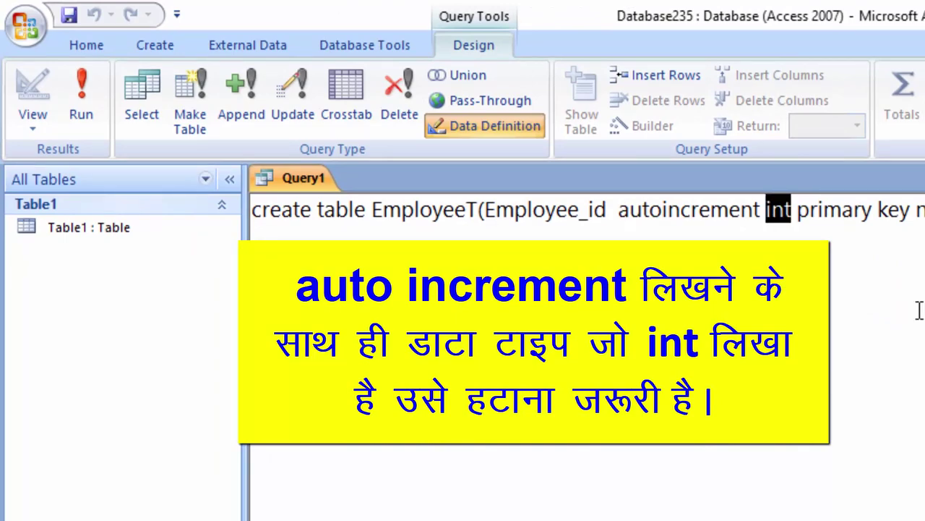
{"action": "key", "text": "Delete"}
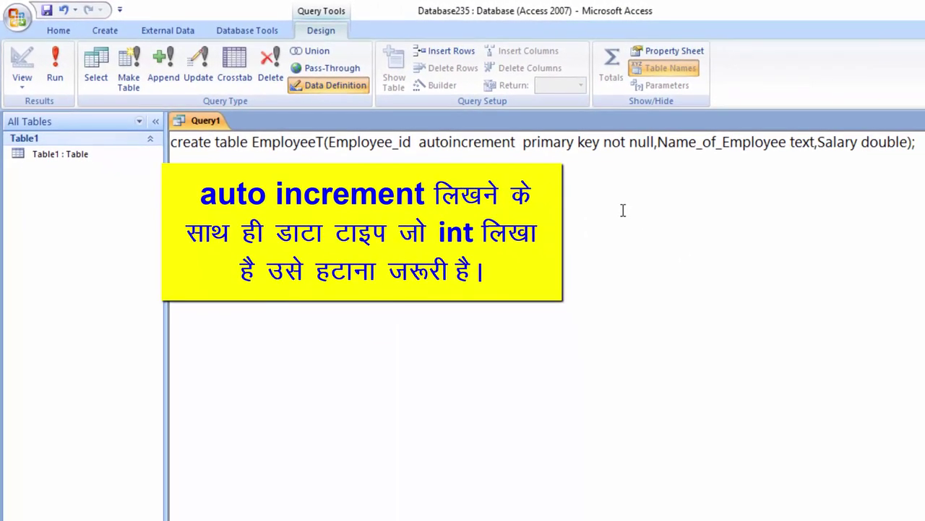
{"action": "key", "text": "ctrl+a"}
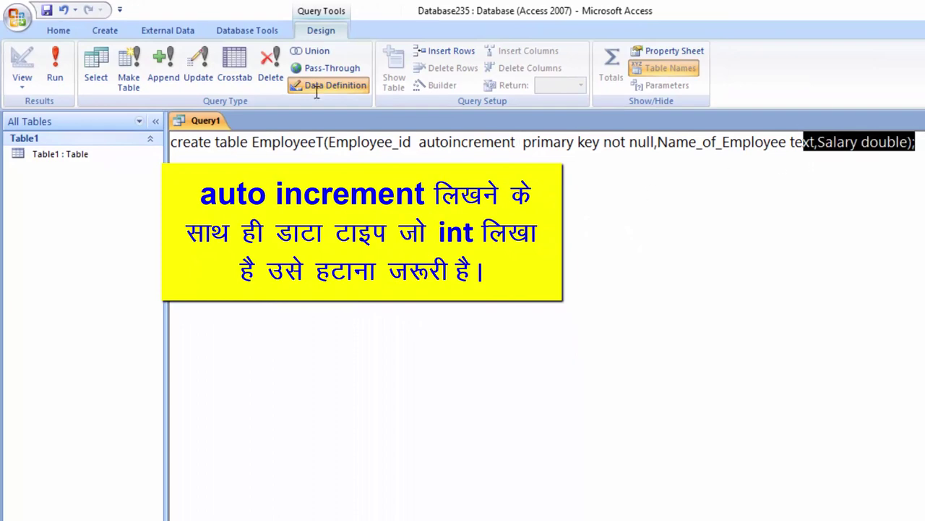
Run the query to create EmployeeT, then open the table and widen its columns.
{"action": "left_click", "coordinate": [58, 72]}
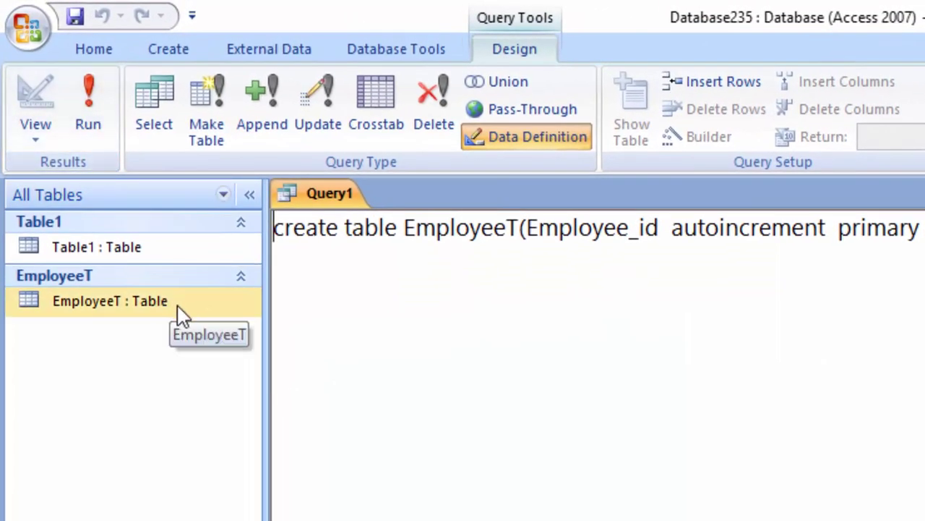
{"action": "double_click", "coordinate": [165, 313]}
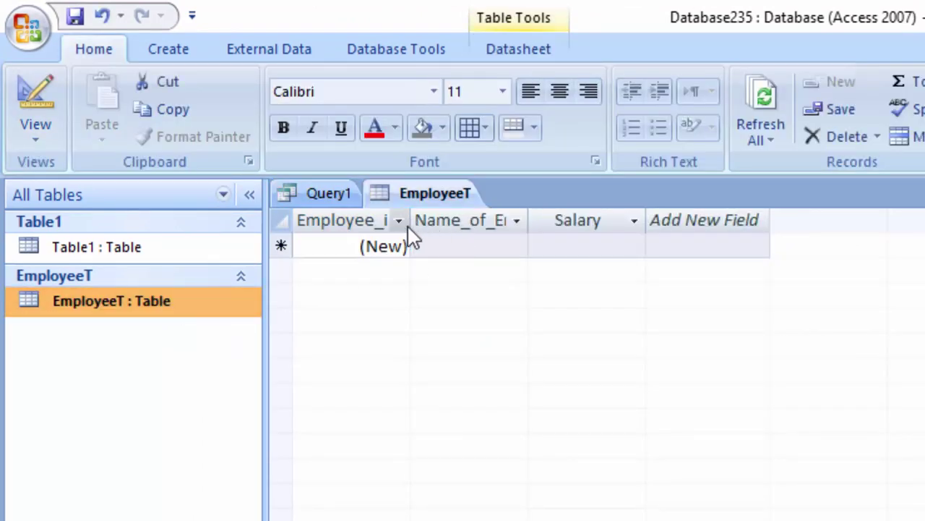
{"action": "left_click_drag", "start_coordinate": [413, 220], "coordinate": [479, 275]}
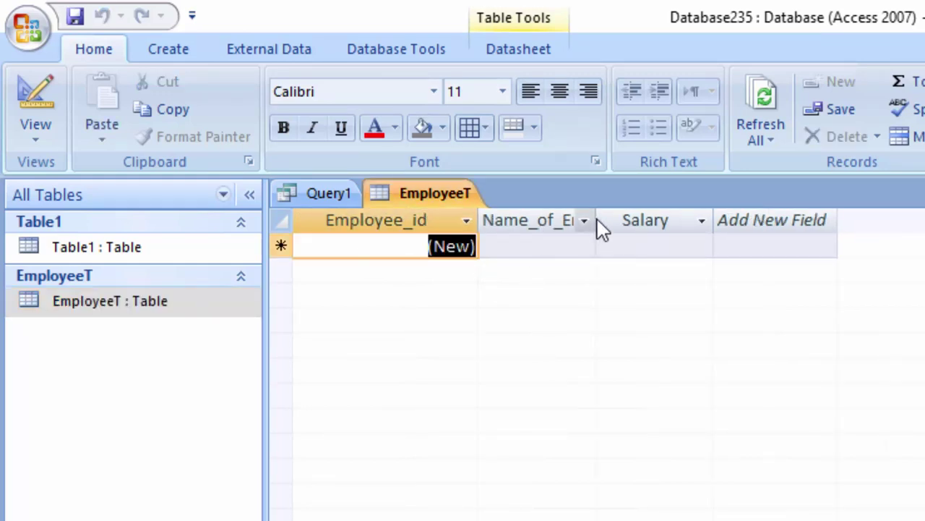
{"action": "left_click_drag", "start_coordinate": [597, 223], "coordinate": [666, 273]}
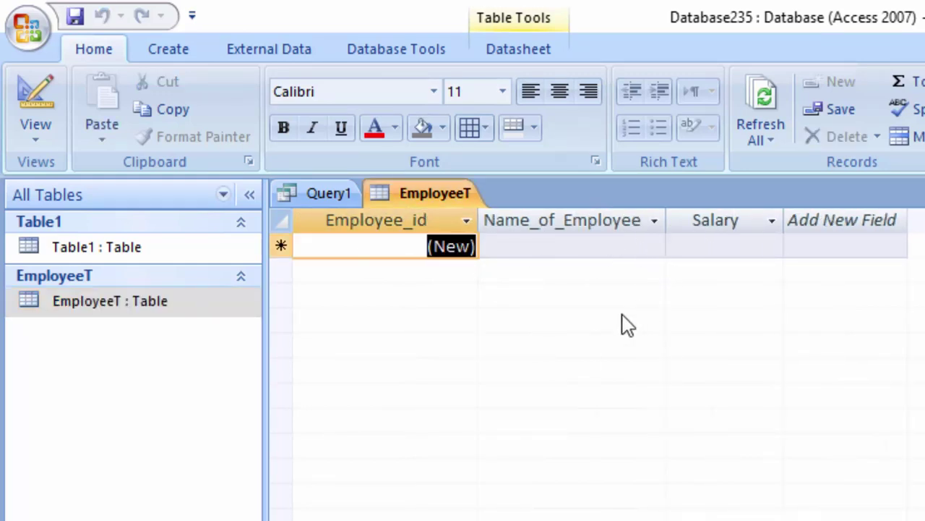
Enter the first two employee records with salaries 15000 and 40000.
{"action": "left_click", "coordinate": [583, 246]}
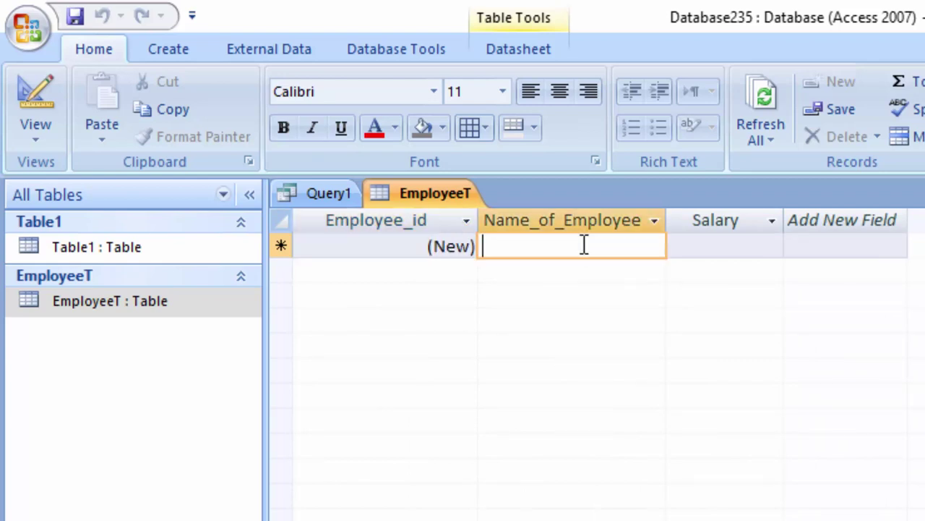
{"action": "type", "text": "Ram"}
{"action": "key", "text": "Tab"}
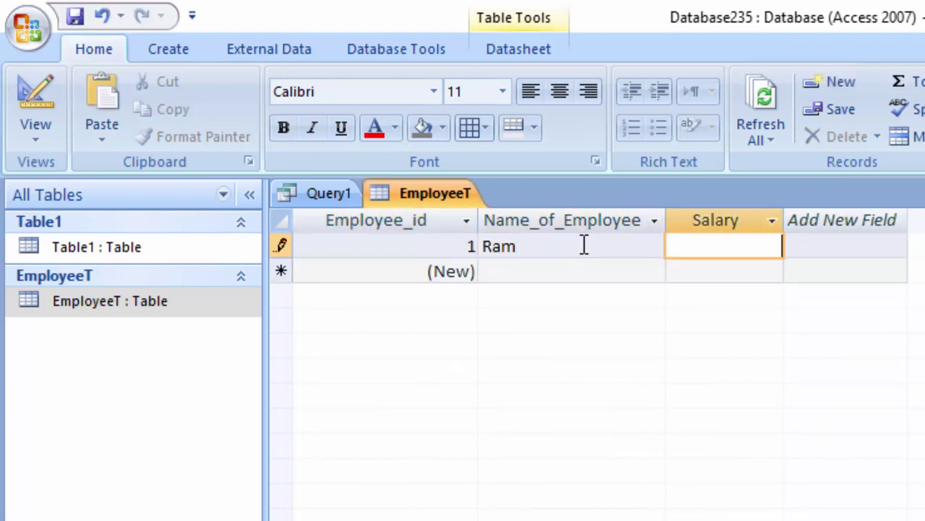
{"action": "type", "text": "15000"}
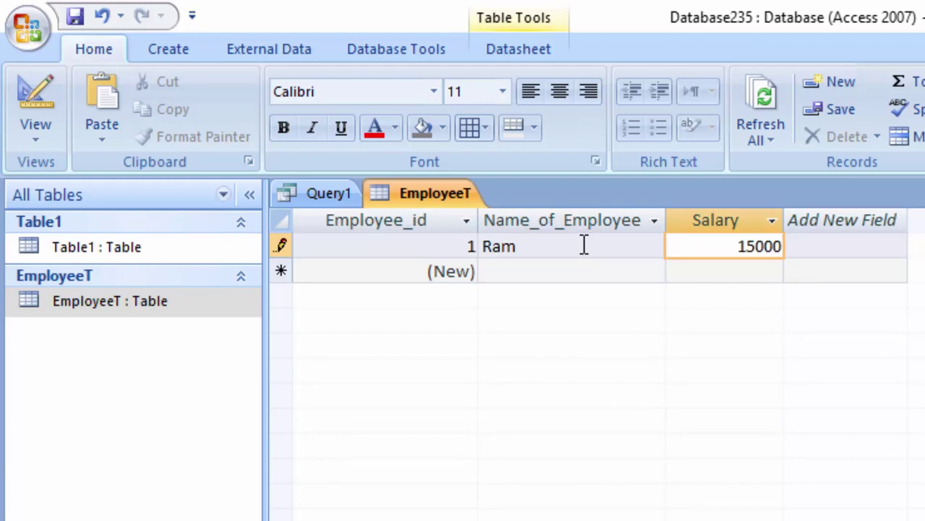
{"action": "key", "text": "Tab"}
{"action": "key", "text": "Tab"}
{"action": "type", "text": "S"}
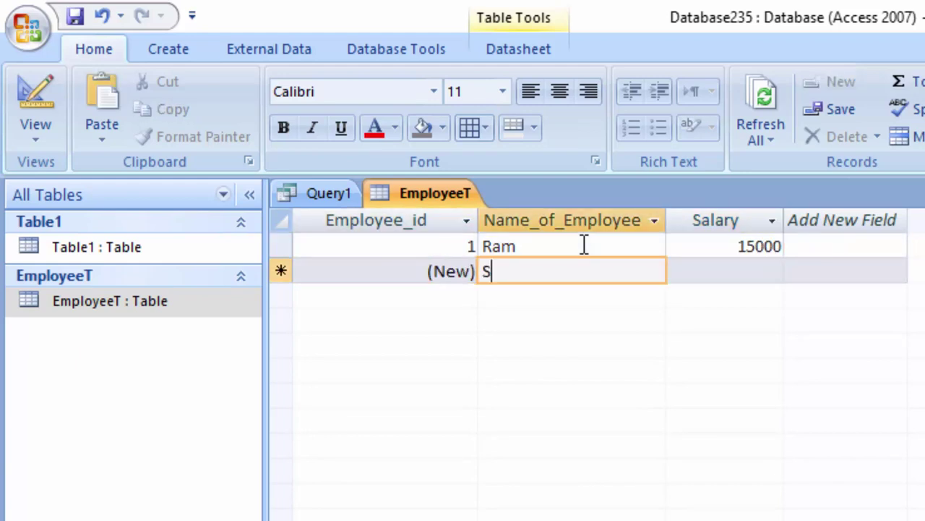
{"action": "type", "text": "hyam"}
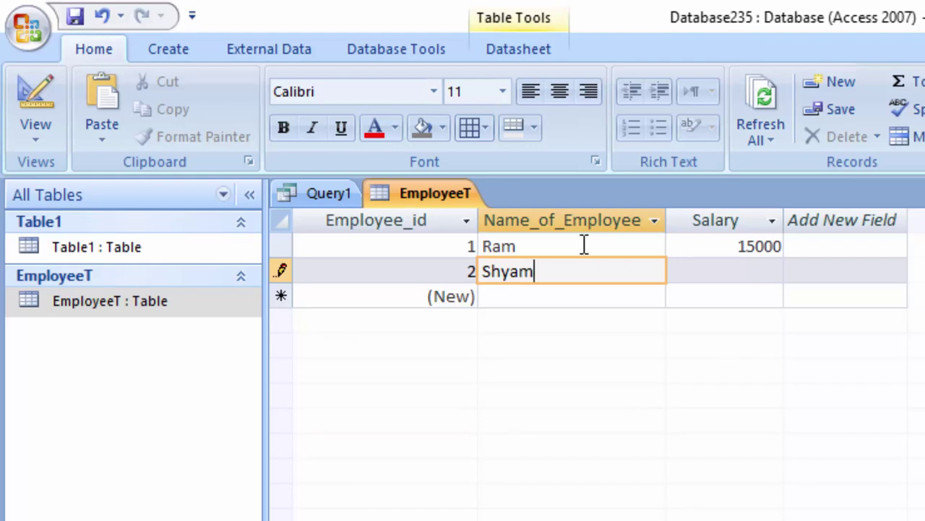
{"action": "key", "text": "Tab"}
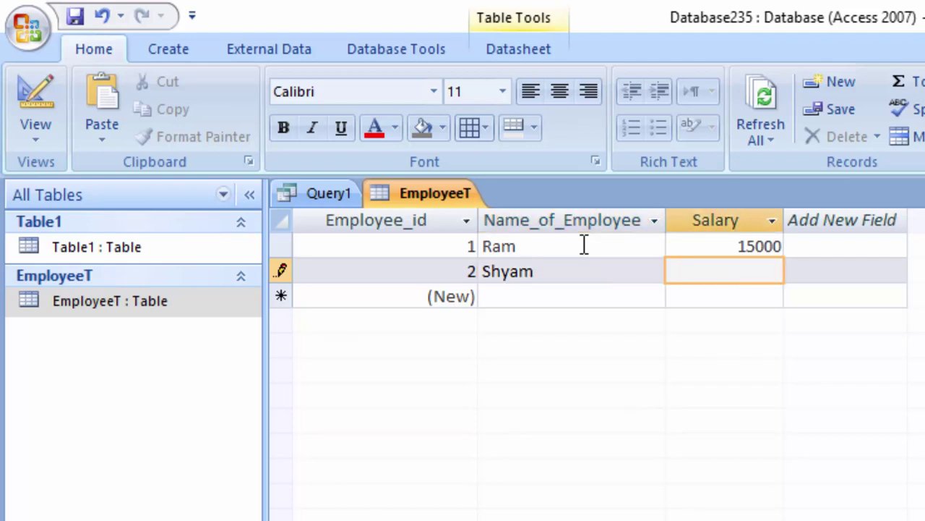
{"action": "type", "text": "400"}
{"action": "type", "text": "00"}
{"action": "key", "text": "Tab"}
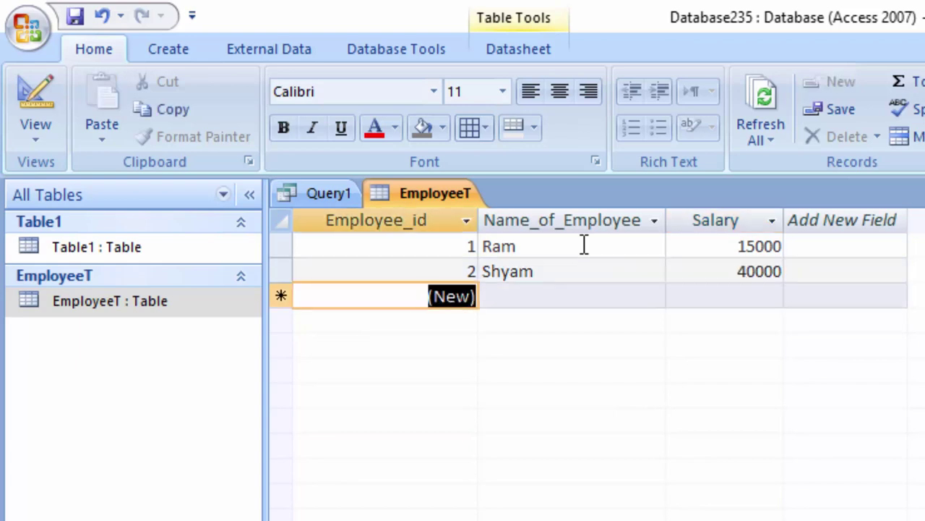
Enter the third employee record with salary 40000.
{"action": "key", "text": "Tab"}
{"action": "type", "text": "E"}
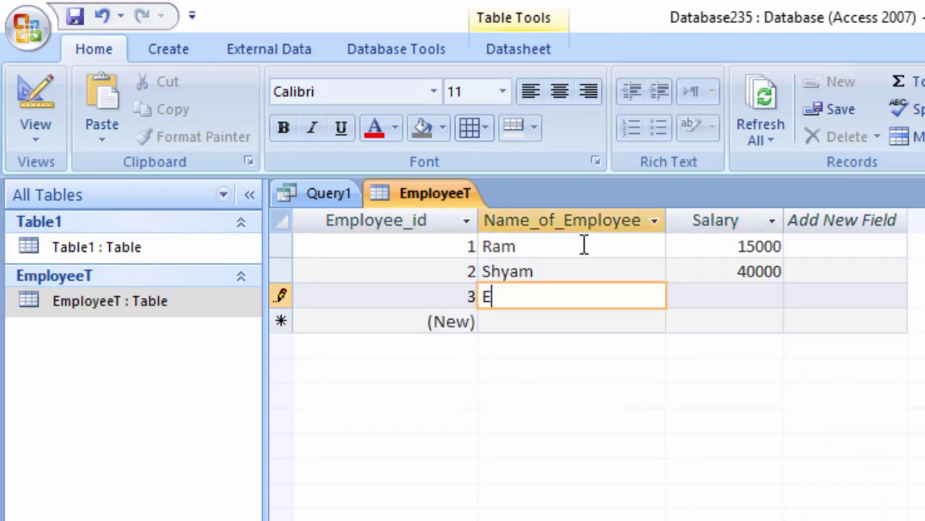
{"action": "type", "text": "sha"}
{"action": "key", "text": "Tab"}
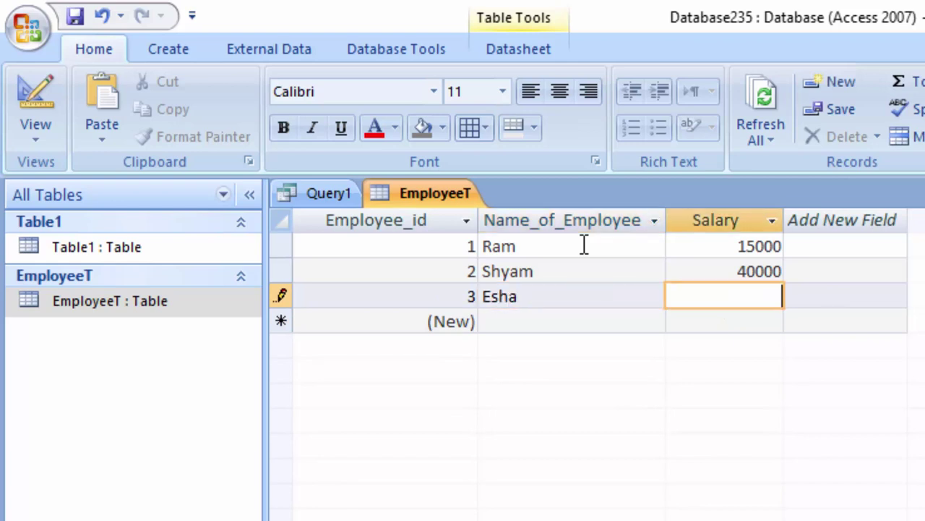
{"action": "type", "text": "40000"}
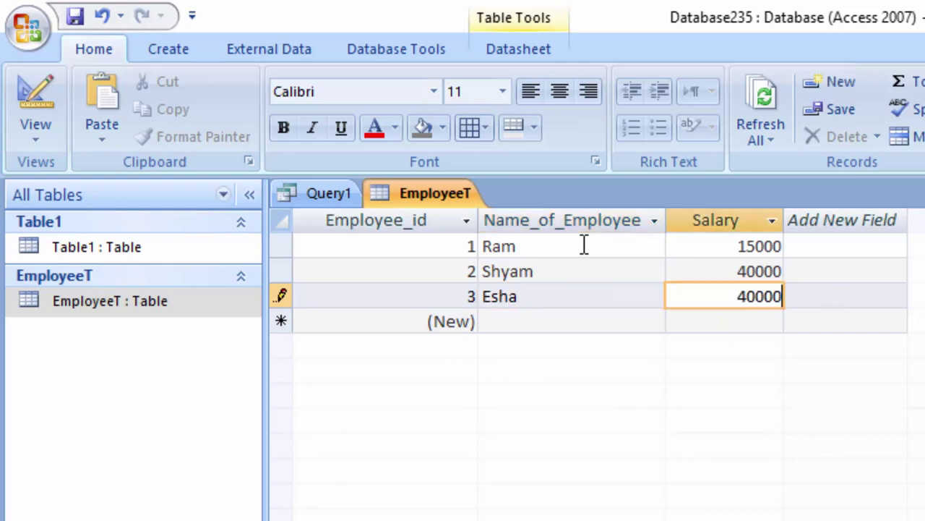
{"action": "key", "text": "Tab"}
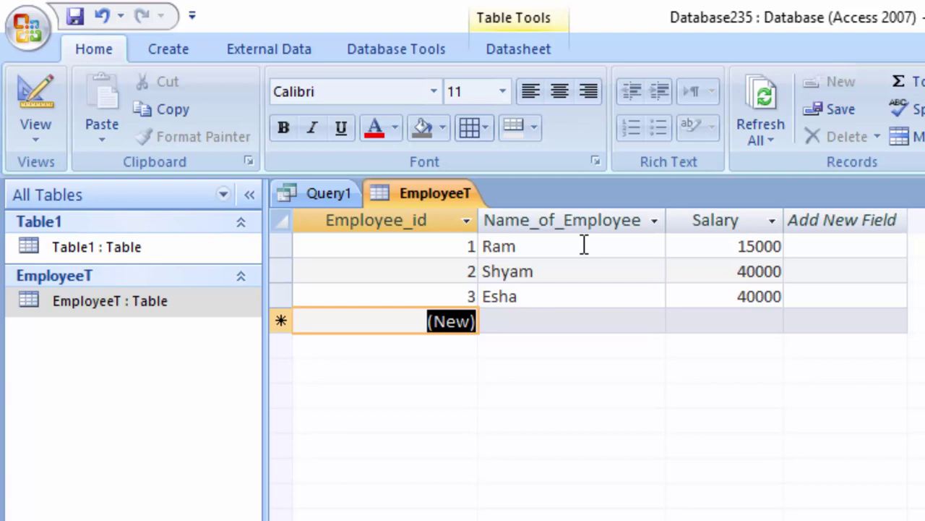
{"action": "key", "text": "Tab"}
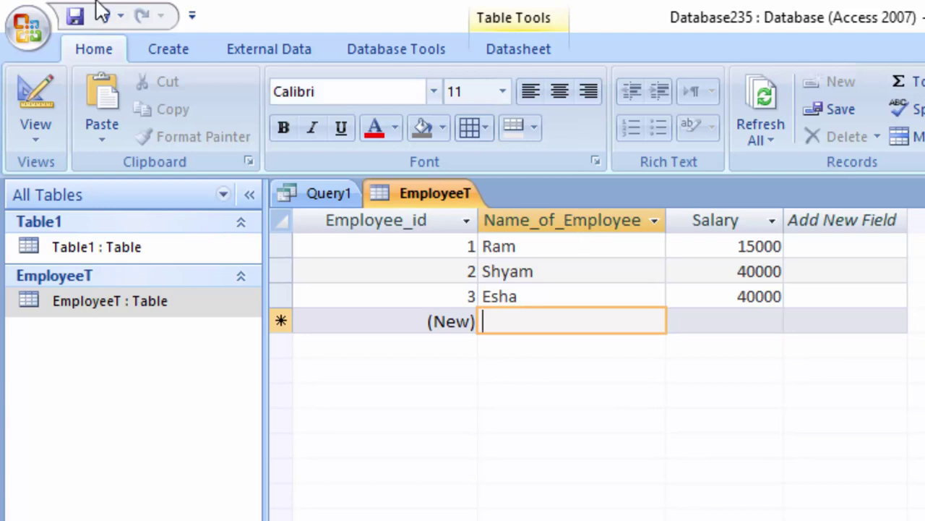
Start a new blank query design and switch it to SQL view.
{"action": "left_click", "coordinate": [188, 51]}
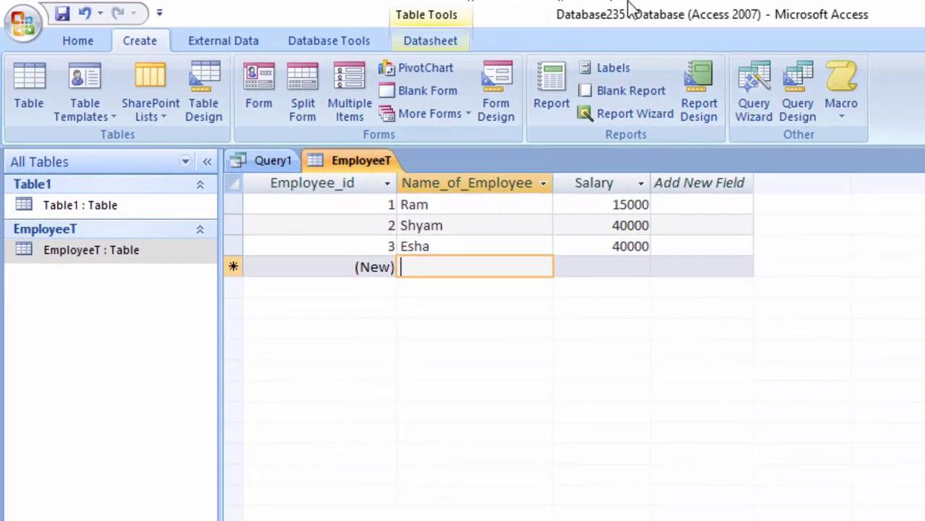
{"action": "left_click", "coordinate": [803, 84]}
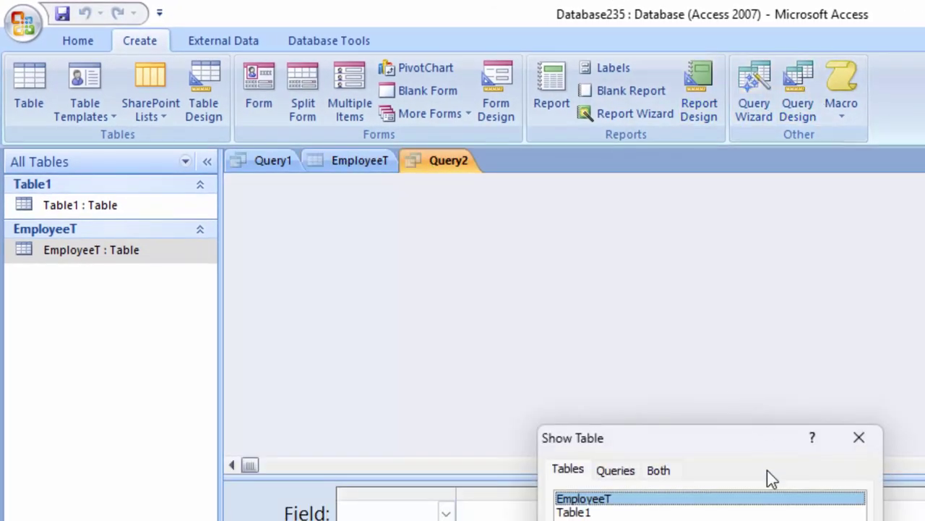
{"action": "key", "text": "Escape"}
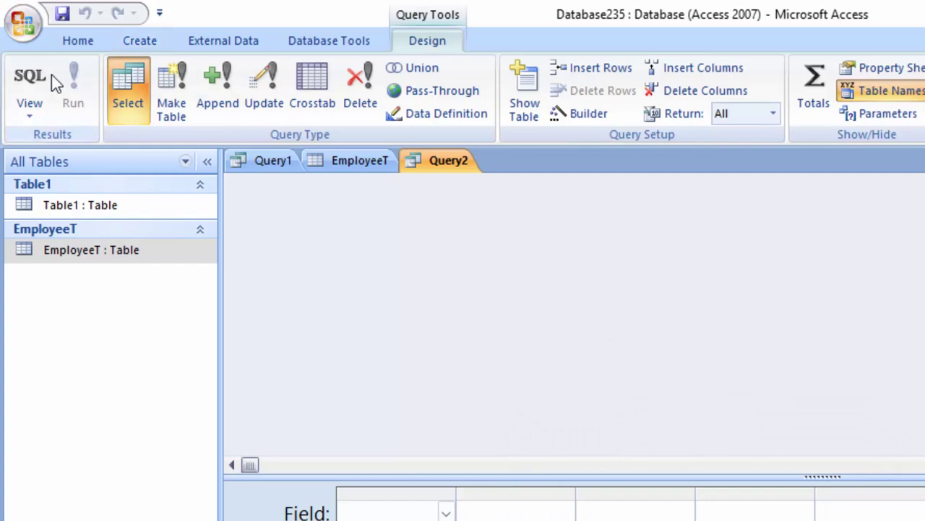
{"action": "left_click", "coordinate": [51, 76]}
Write the statement create table table1(id int,Name char(30)); in the SQL view.
{"action": "left_click", "coordinate": [341, 191]}
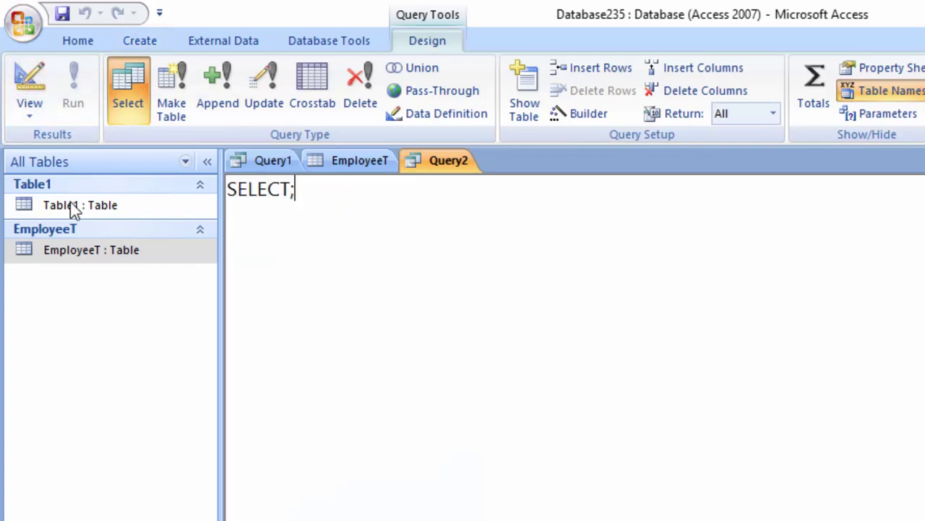
{"action": "type", "text": "Id"}
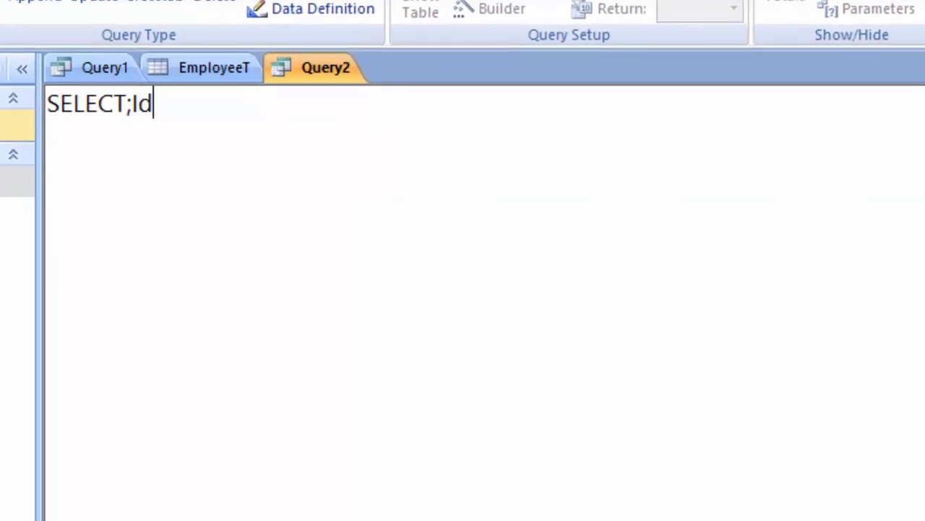
{"action": "key", "text": "BackSpace"}
{"action": "key", "text": "BackSpace"}
{"action": "key", "text": "BackSpace"}
{"action": "key", "text": "BackSpace"}
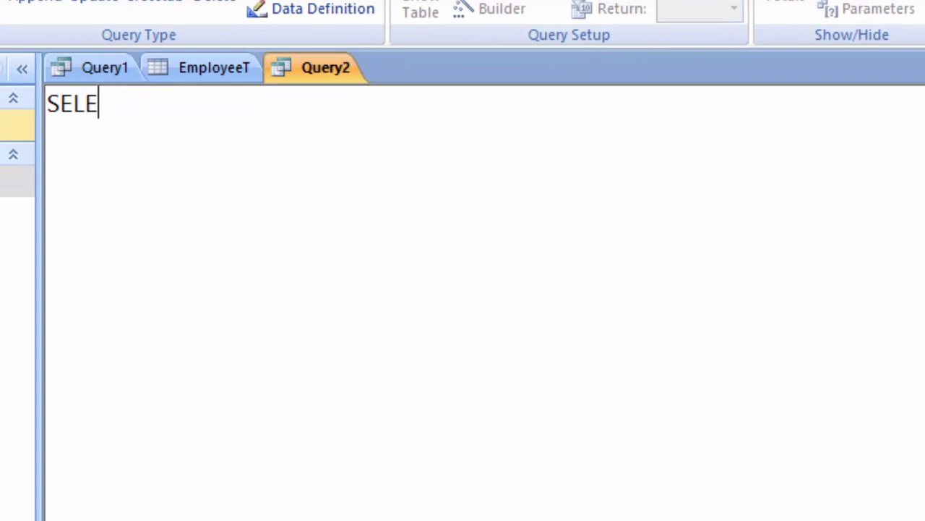
{"action": "key", "text": "BackSpace"}
{"action": "key", "text": "BackSpace"}
{"action": "key", "text": "BackSpace"}
{"action": "type", "text": "id "}
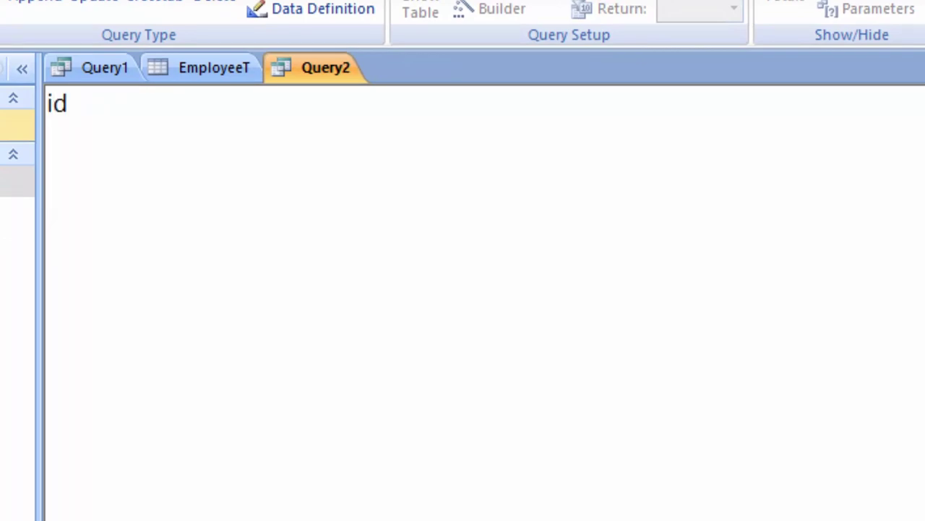
{"action": "type", "text": "int"}
{"action": "type", "text": ","}
{"action": "type", "text": "Name"}
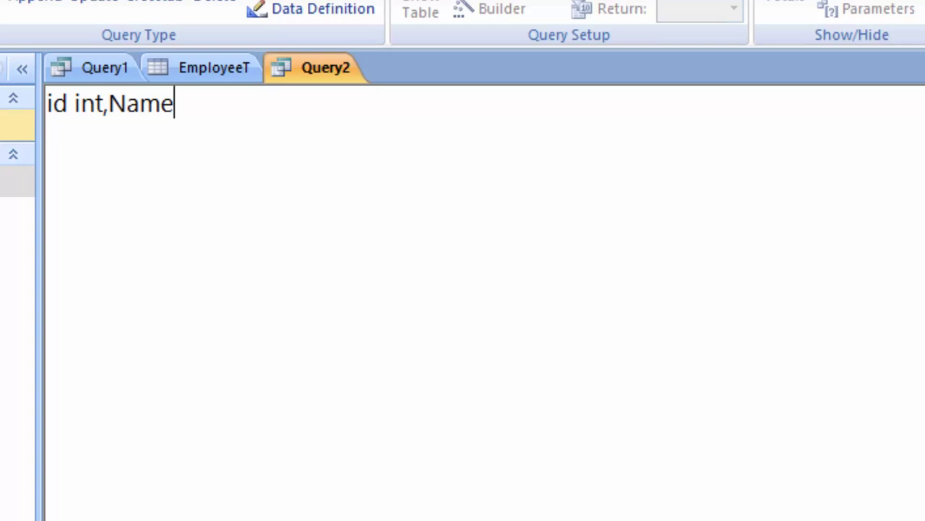
{"action": "left_click", "coordinate": [48, 104]}
{"action": "type", "text": "c"}
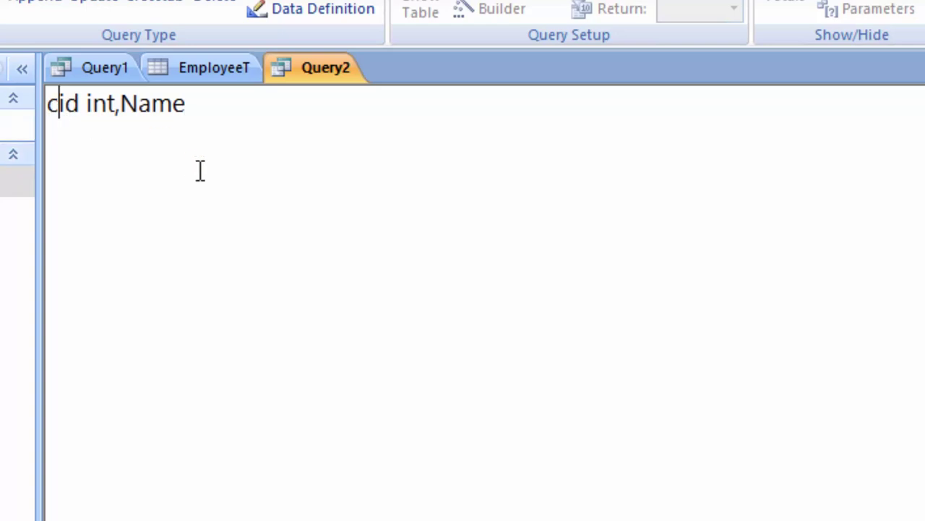
{"action": "type", "text": "reate "}
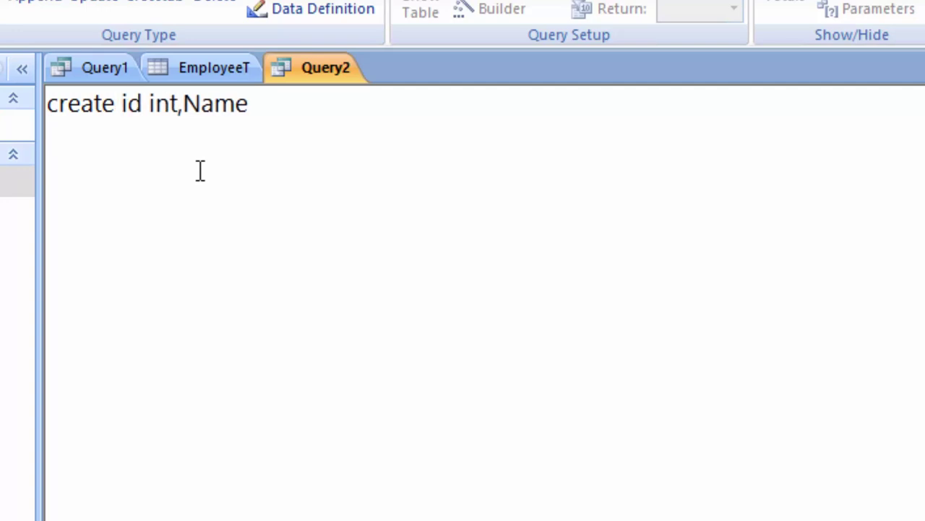
{"action": "type", "text": "table ta"}
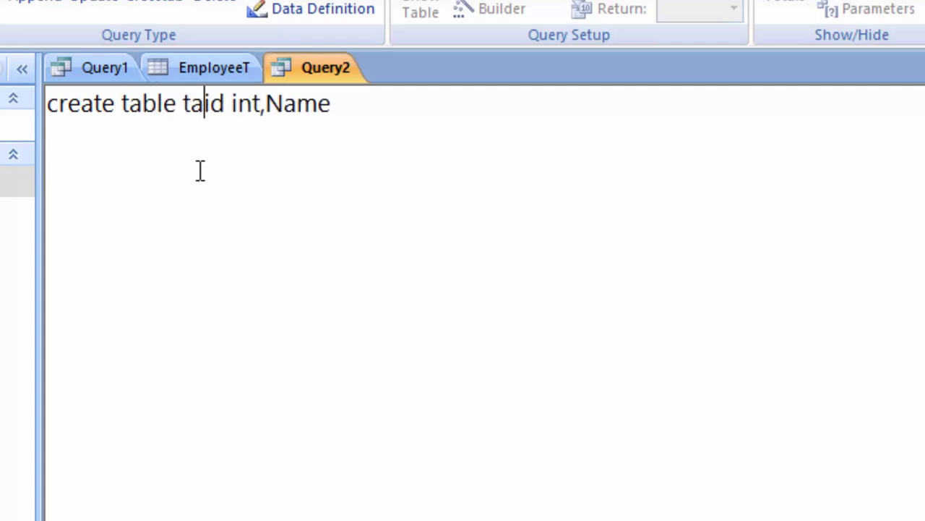
{"action": "type", "text": "ble1("}
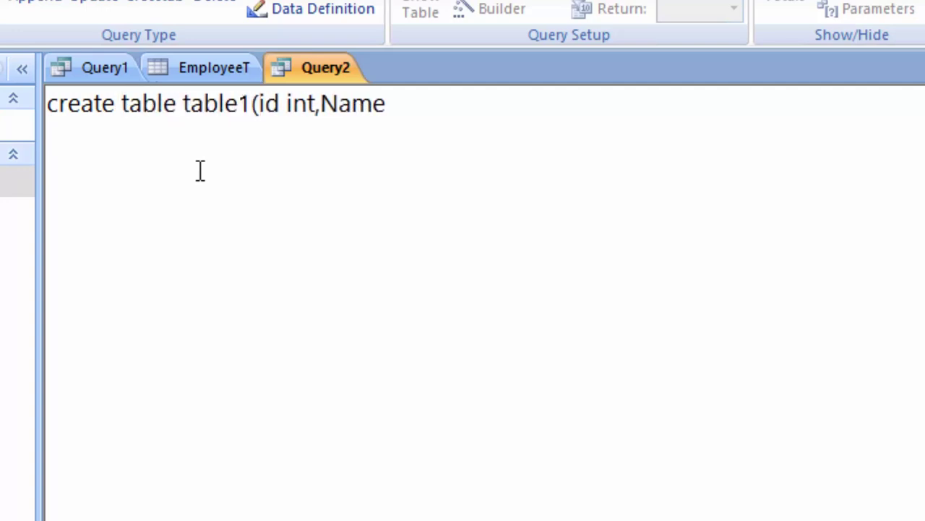
{"action": "left_click", "coordinate": [508, 106]}
{"action": "type", "text": "c"}
{"action": "type", "text": "har(30"}
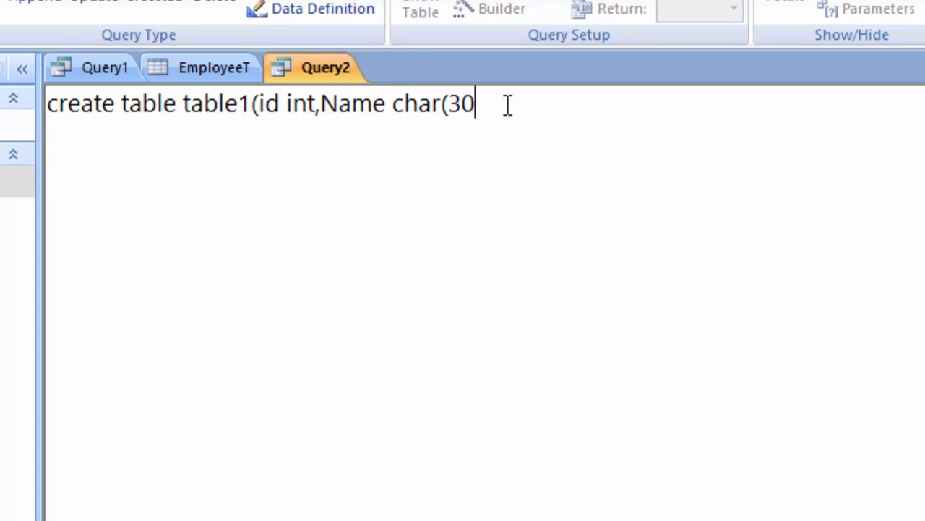
{"action": "type", "text": "))"}
{"action": "type", "text": ";"}
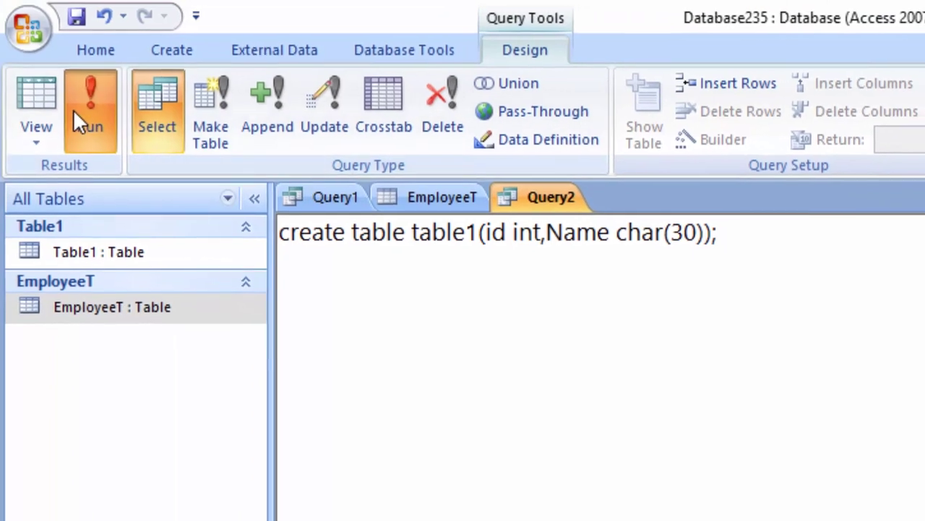
After the 'table1 already exists' error, change the table name to table11 and rerun the query.
{"action": "left_click", "coordinate": [80, 109]}
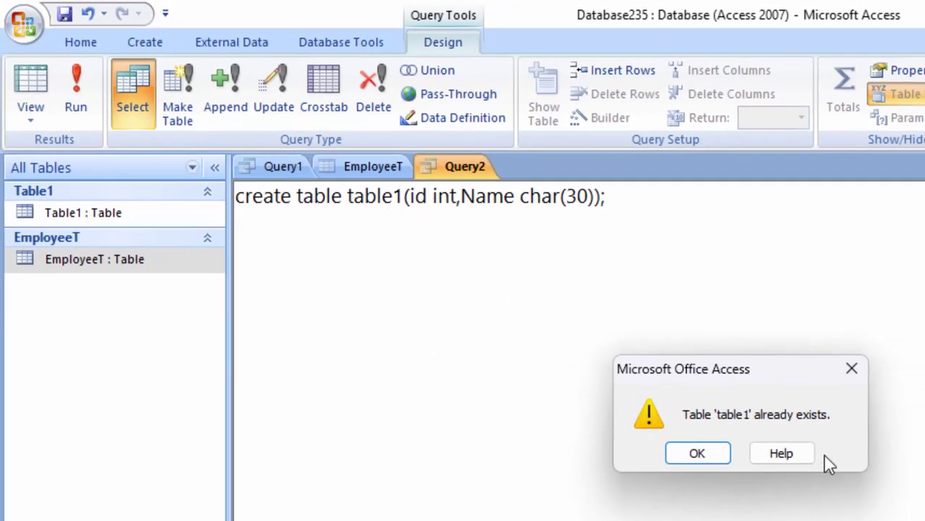
{"action": "left_click", "coordinate": [850, 367]}
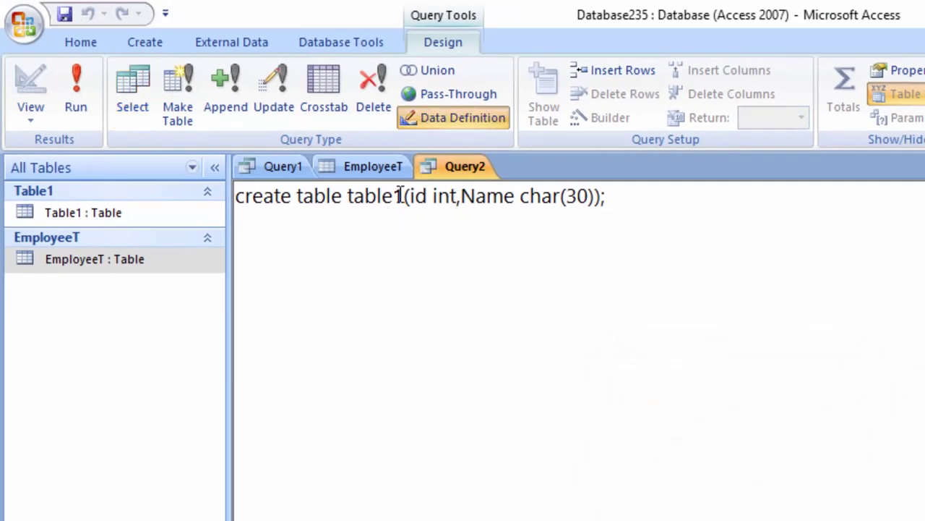
{"action": "left_click", "coordinate": [404, 196]}
{"action": "key", "text": "BackSpace"}
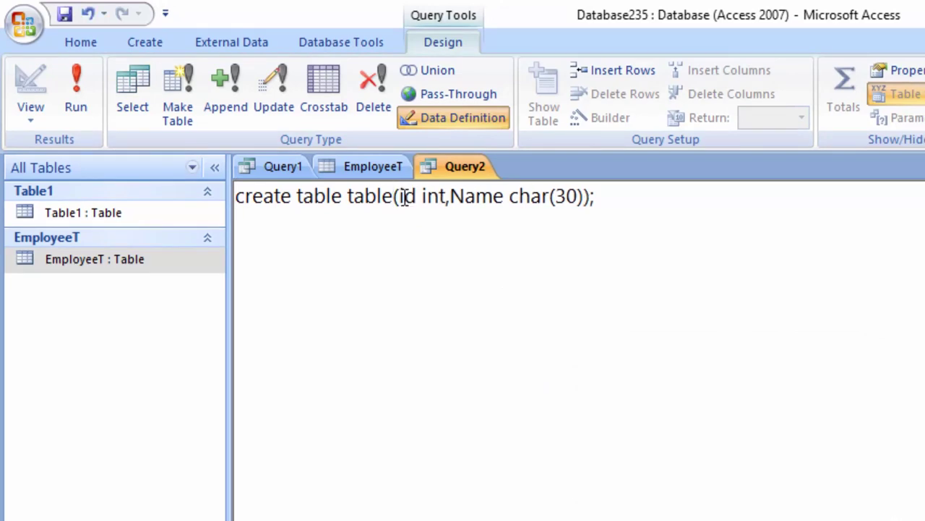
{"action": "type", "text": "11"}
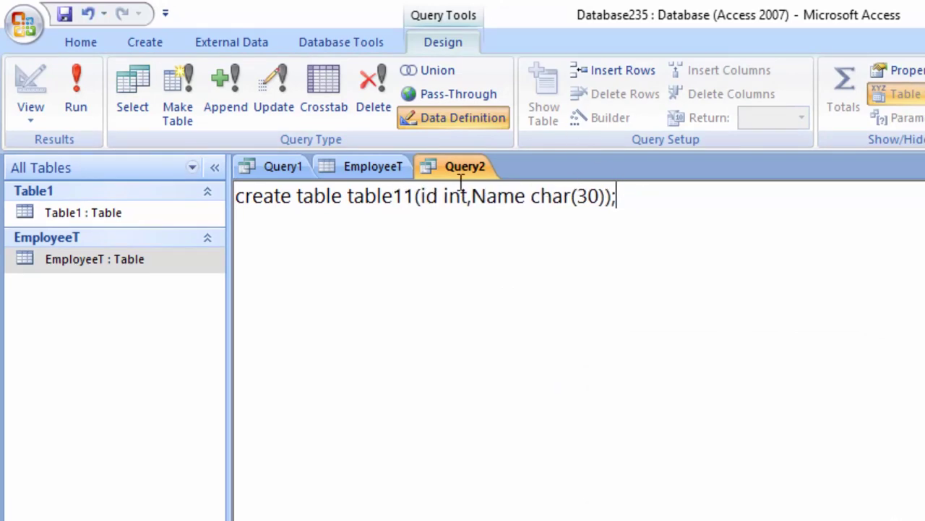
{"action": "key", "text": "ctrl+a"}
{"action": "left_click", "coordinate": [118, 311]}
Open table11 and add a first record with id 1 and the employee's name.
{"action": "double_click", "coordinate": [116, 307]}
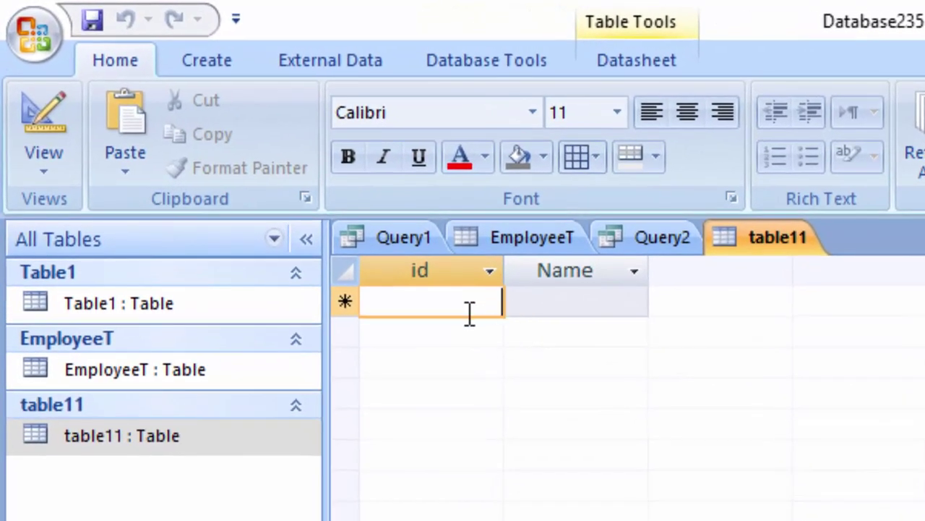
{"action": "type", "text": "1"}
{"action": "key", "text": "Tab"}
{"action": "type", "text": "R"}
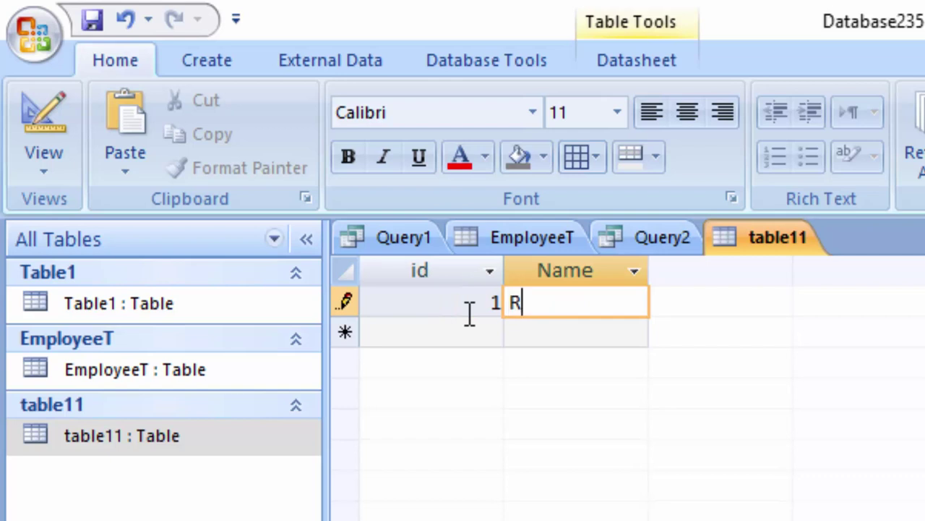
{"action": "type", "text": "am"}
{"action": "key", "text": "Tab"}
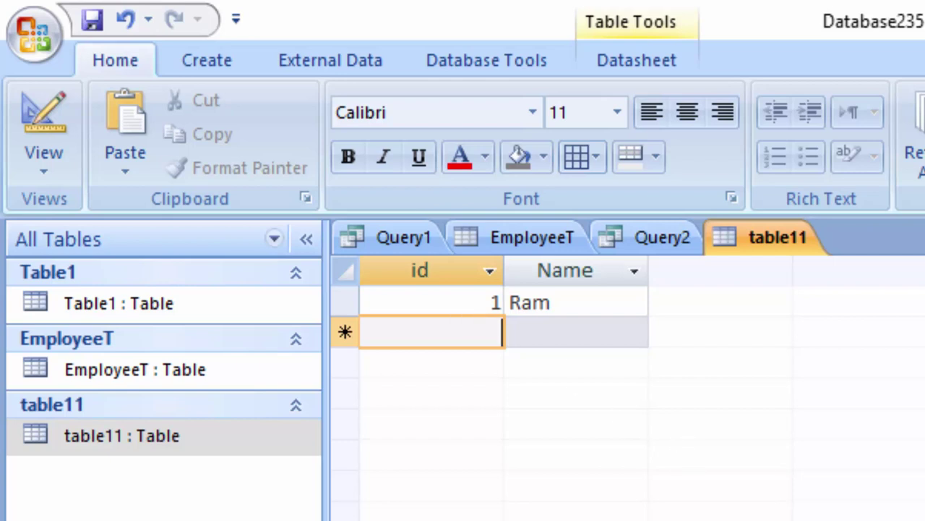
{"action": "key", "text": "super"}
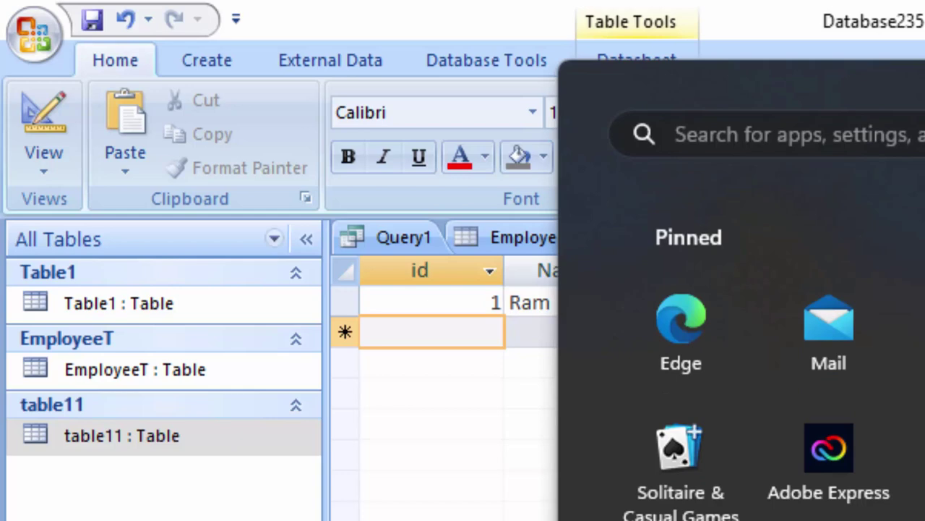
Search 'mys' in the Start menu and launch MySQL Workbench 8.0 CE.
{"action": "type", "text": "mys"}
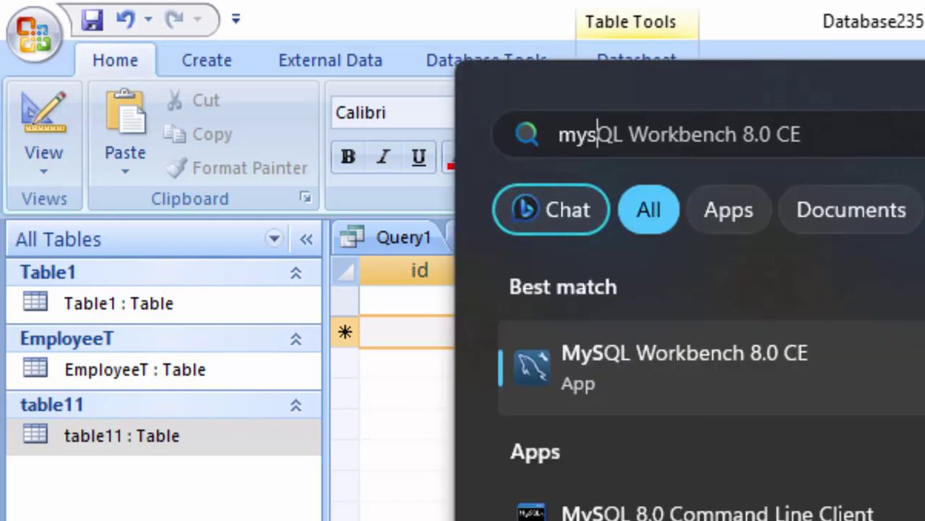
{"action": "left_click", "coordinate": [801, 377]}
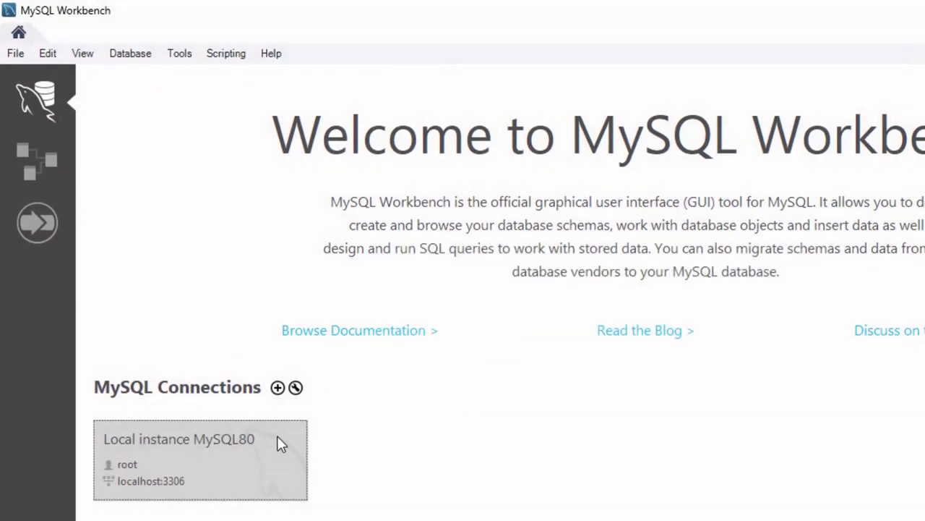
Connect to Local instance MySQL80 and execute the Mytable1 create table statement.
{"action": "left_click", "coordinate": [281, 443]}
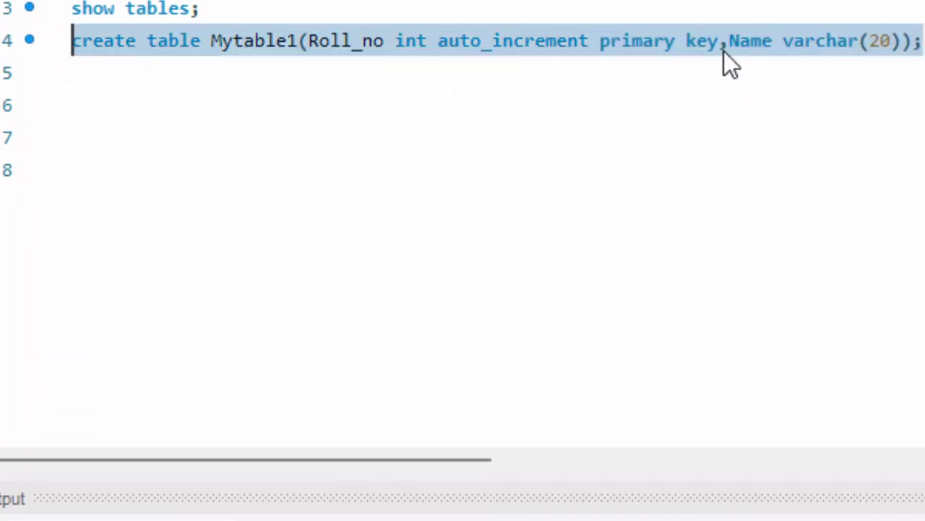
{"action": "left_click", "coordinate": [724, 50]}
{"action": "left_click_drag", "start_coordinate": [922, 40], "coordinate": [72, 37]}
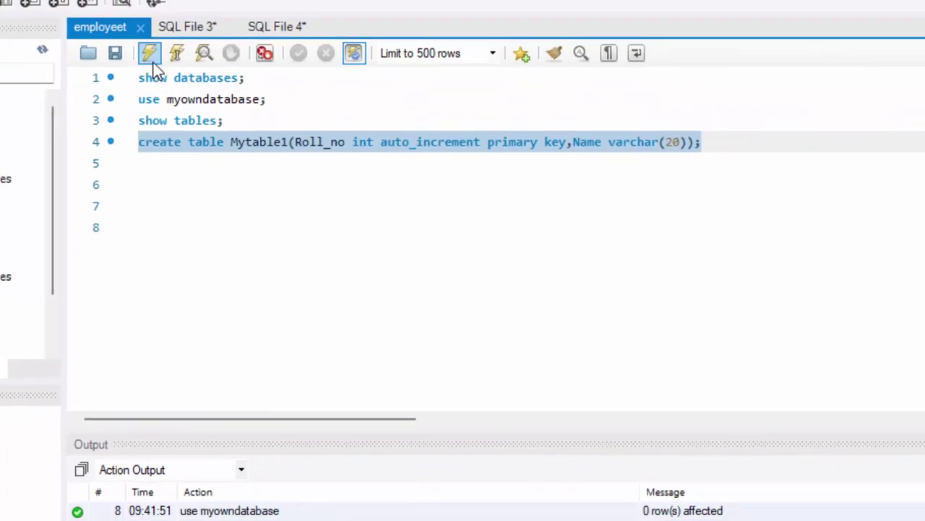
{"action": "left_click", "coordinate": [150, 53]}
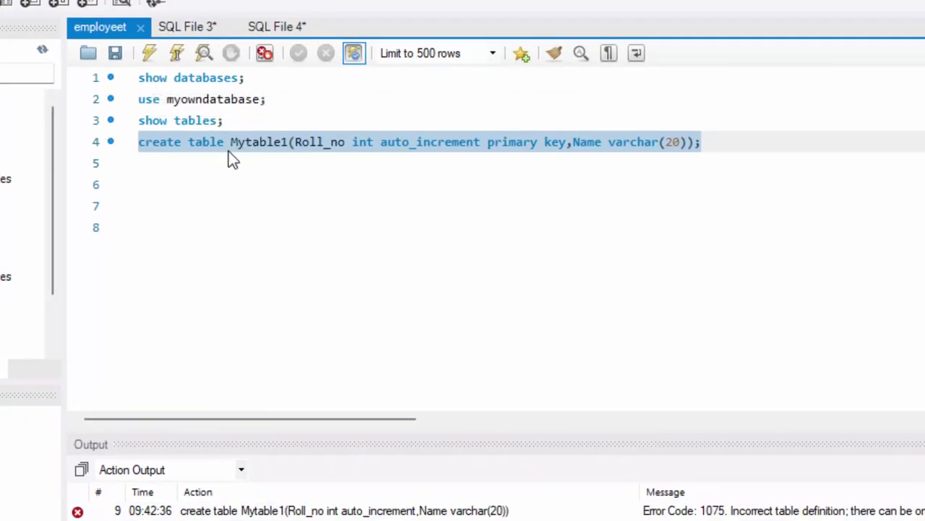
Add desc Mytable1; on a new line and execute it to show the table structure.
{"action": "left_click", "coordinate": [715, 149]}
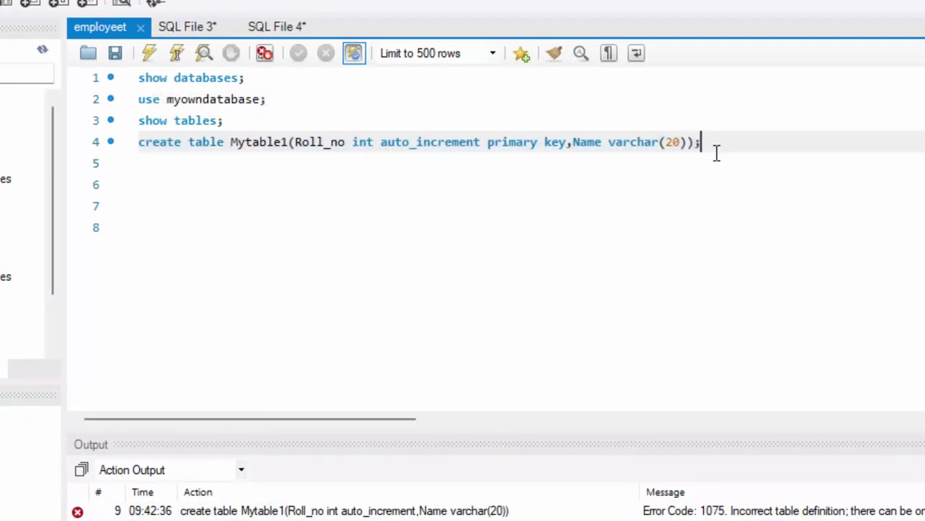
{"action": "key", "text": "Return"}
{"action": "type", "text": "dec"}
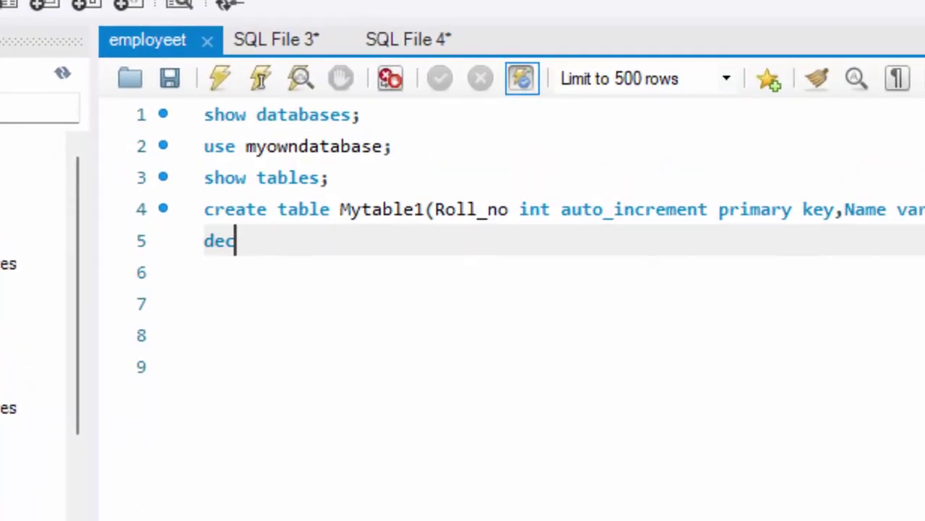
{"action": "key", "text": "BackSpace"}
{"action": "type", "text": "sc"}
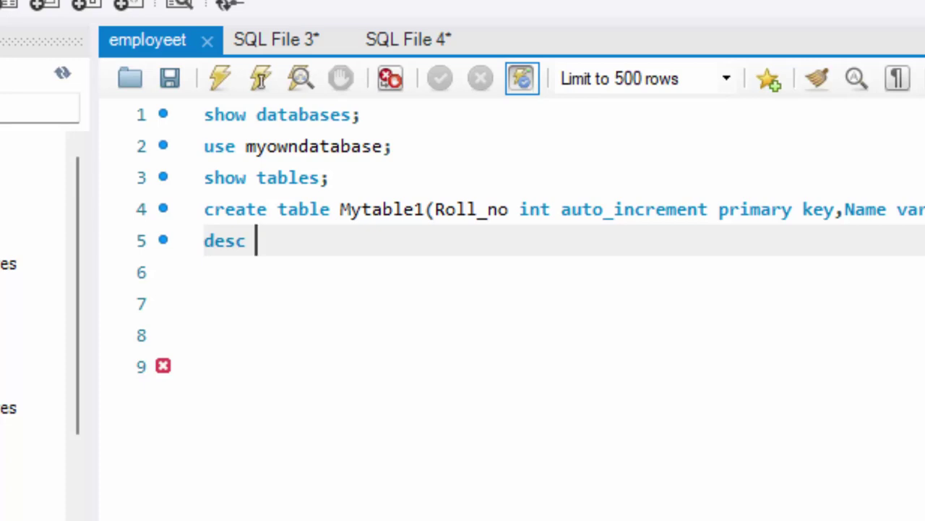
{"action": "type", "text": "Myta"}
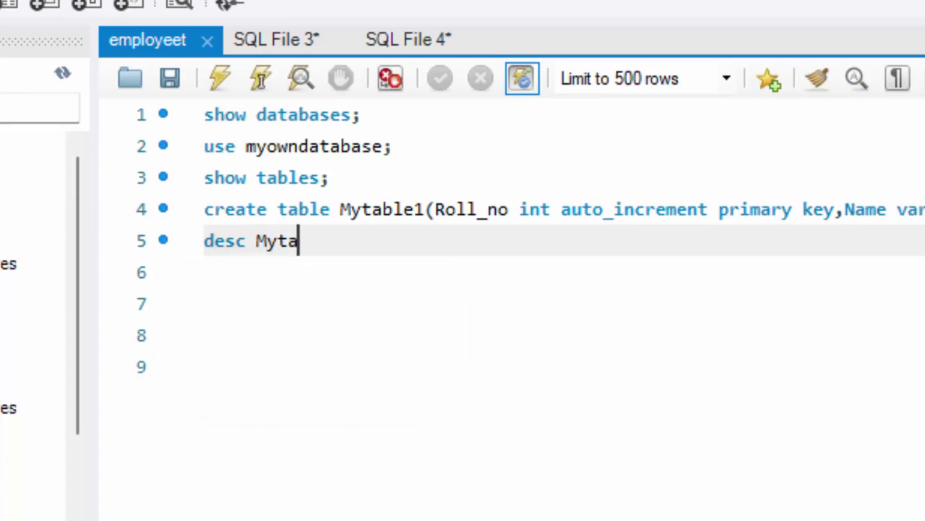
{"action": "type", "text": "b"}
{"action": "type", "text": "le1"}
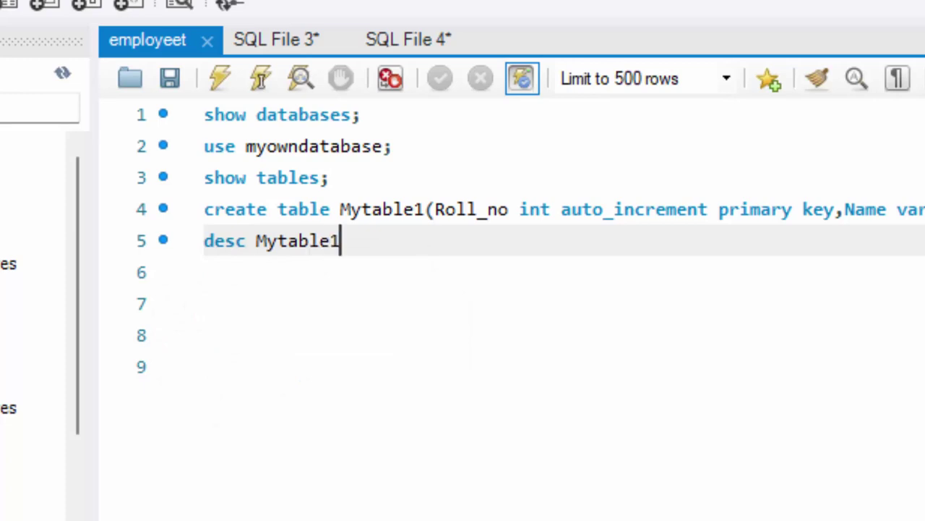
{"action": "type", "text": ";"}
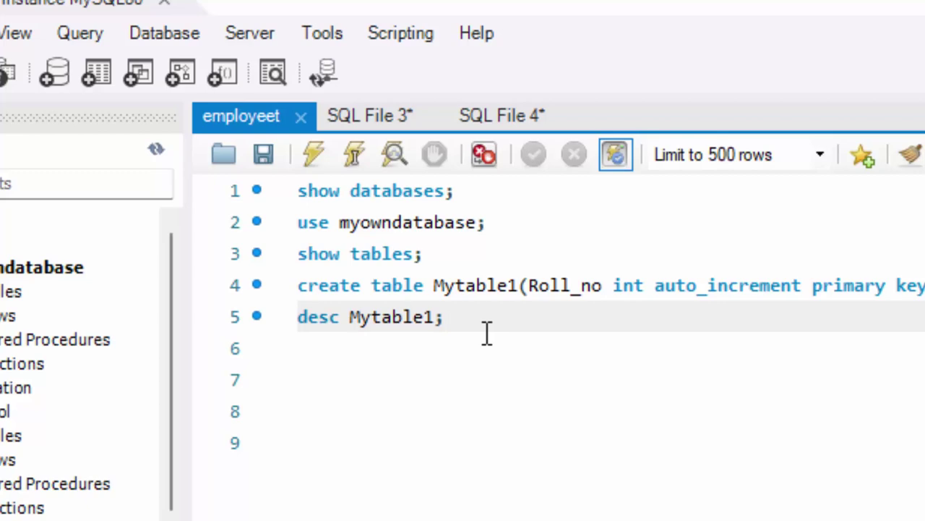
{"action": "mouse_move", "coordinate": [470, 322]}
{"action": "left_mouse_down"}
{"action": "mouse_move", "coordinate": [314, 329]}
{"action": "mouse_move", "coordinate": [298, 318]}
{"action": "left_mouse_up"}
{"action": "left_click", "coordinate": [322, 160]}
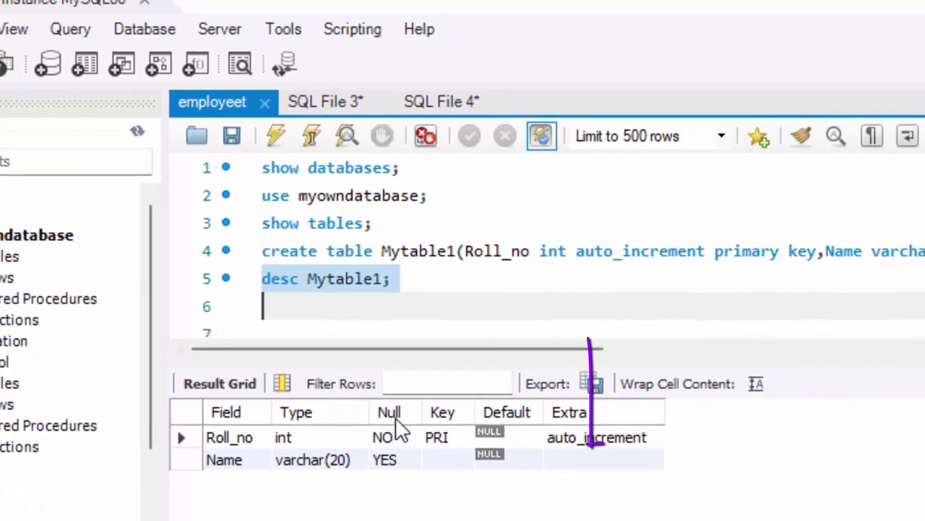